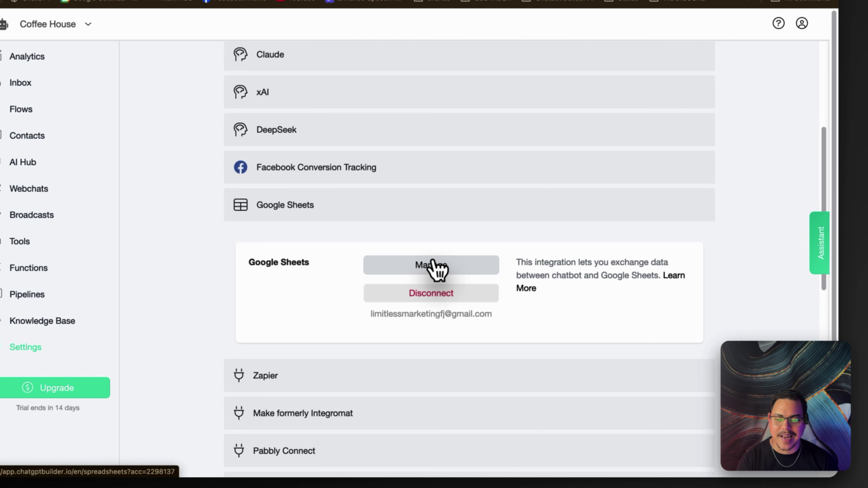
- Add a new spreadsheet named Coffee Menu to the Google Sheets integration, using the link of the Coffee menu sheet
{"action": "left_click", "coordinate": [434, 266]}
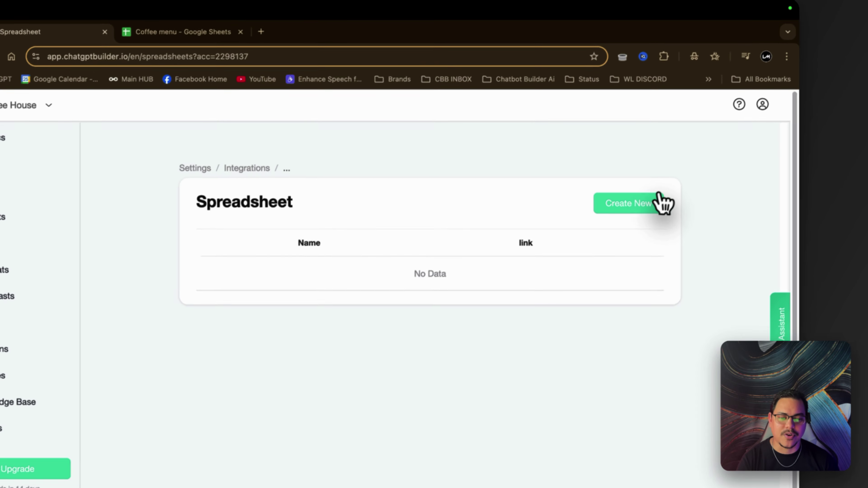
{"action": "left_click", "coordinate": [645, 214]}
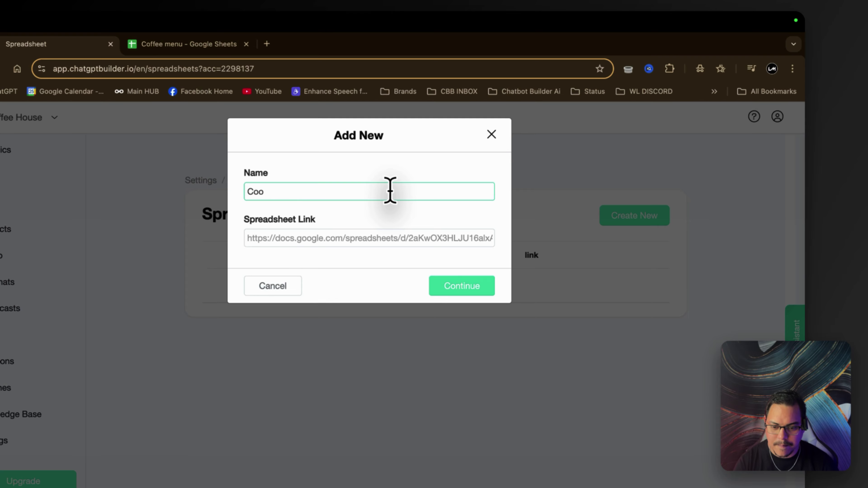
{"action": "left_click", "coordinate": [198, 44]}
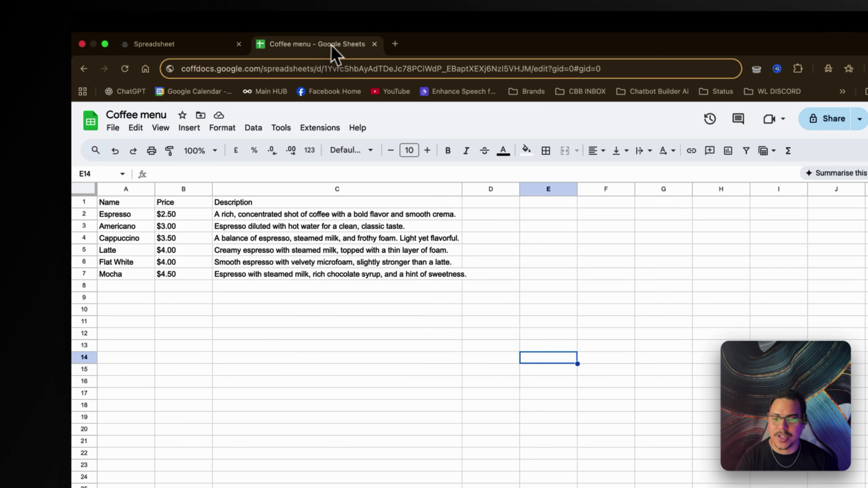
{"action": "double_click", "coordinate": [557, 73]}
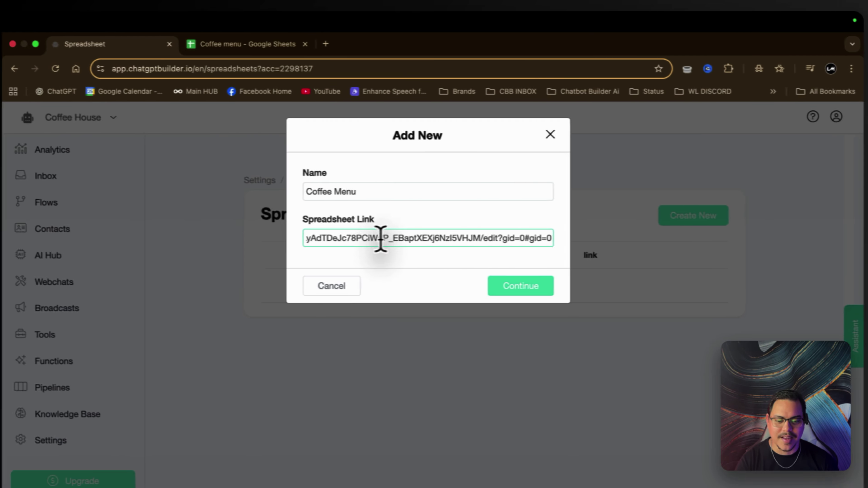
{"action": "left_click", "coordinate": [440, 293]}
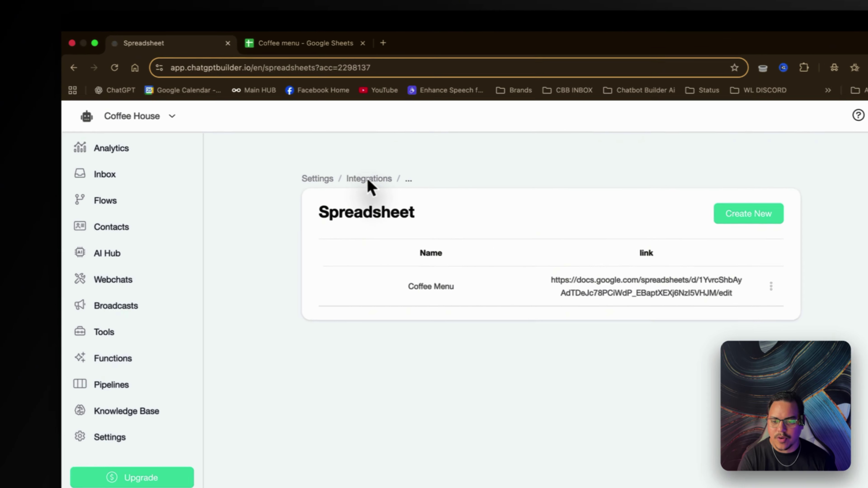
- Turn off AI Auto Reply in the OpenAI ChatGPT integration settings and save the change
{"action": "left_click", "coordinate": [305, 172]}
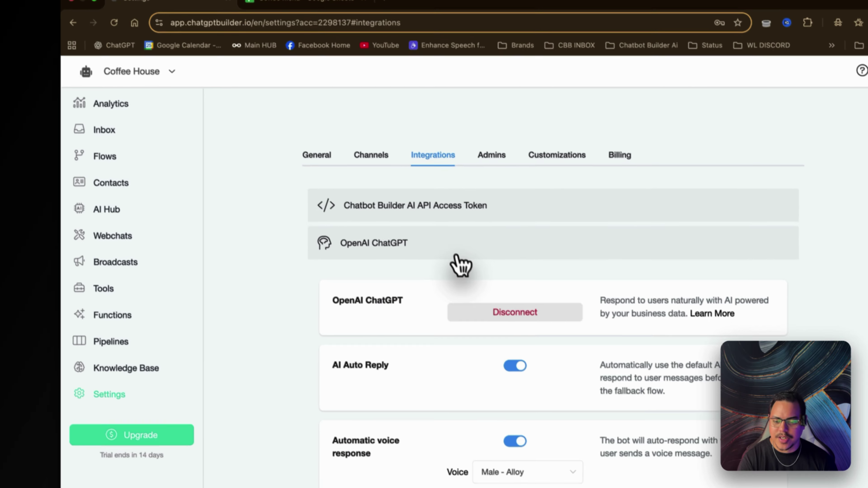
{"action": "scroll", "coordinate": [444, 260], "scroll_direction": "down", "scroll_amount": 4}
{"action": "left_click_drag", "start_coordinate": [340, 243], "coordinate": [405, 244]}
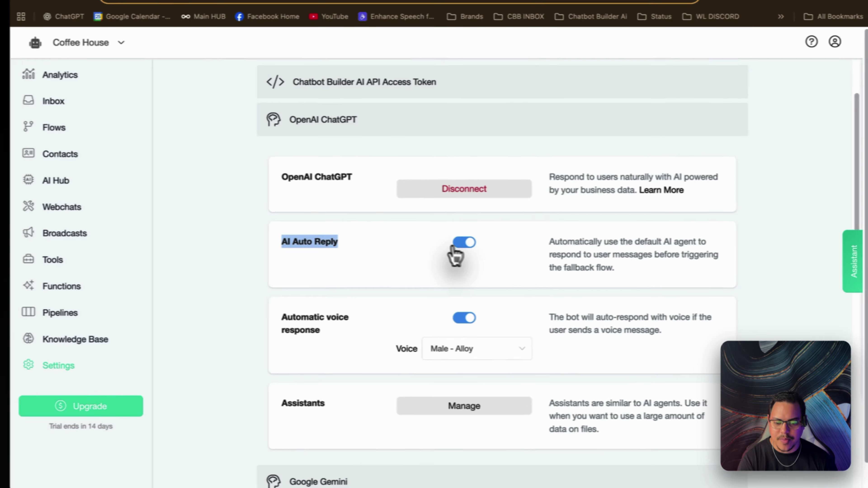
{"action": "left_click", "coordinate": [526, 244]}
{"action": "left_click", "coordinate": [780, 39]}
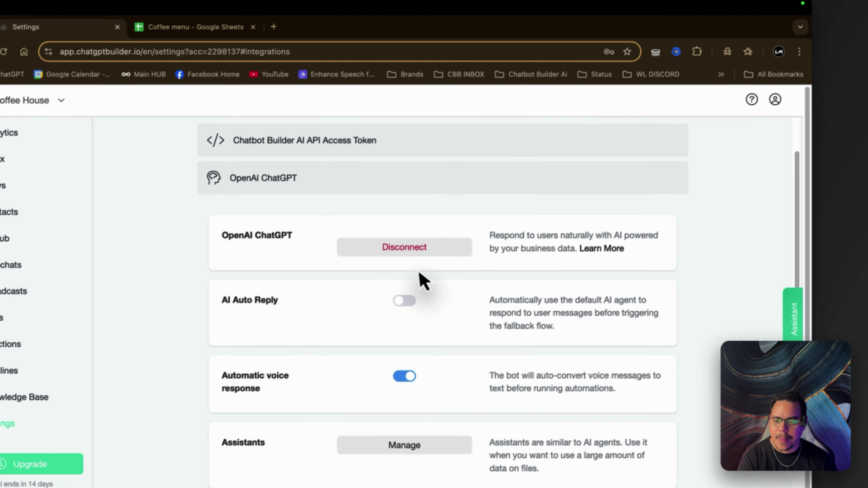
- Set the account's fallback flow to Default Reply in the general settings and save
{"action": "scroll", "coordinate": [420, 281], "scroll_direction": "up", "scroll_amount": 3}
{"action": "left_click", "coordinate": [330, 190]}
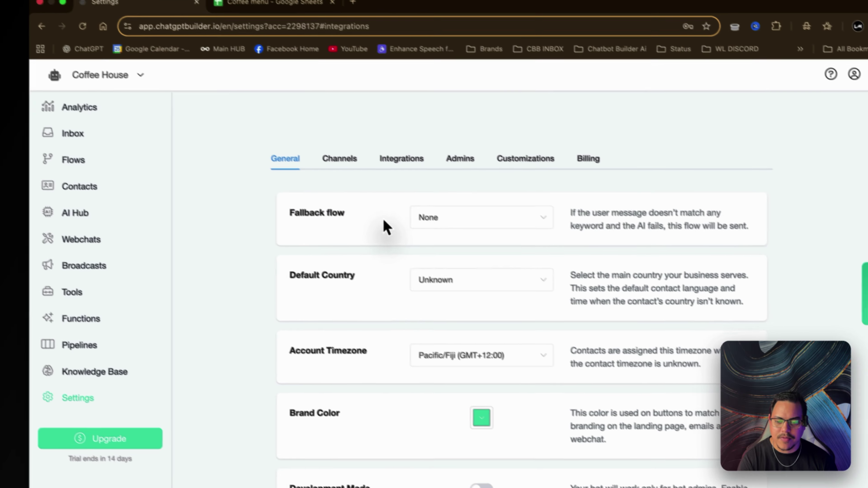
{"action": "left_click", "coordinate": [540, 247]}
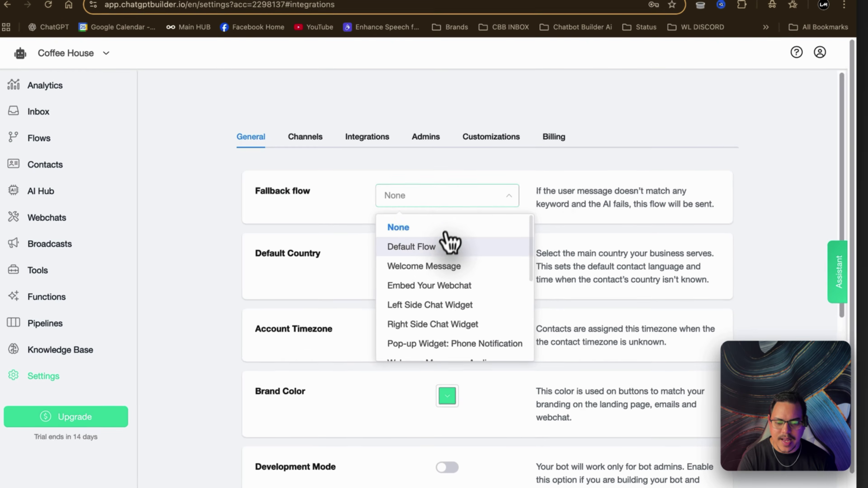
{"action": "left_click", "coordinate": [429, 247]}
{"action": "left_click", "coordinate": [790, 50]}
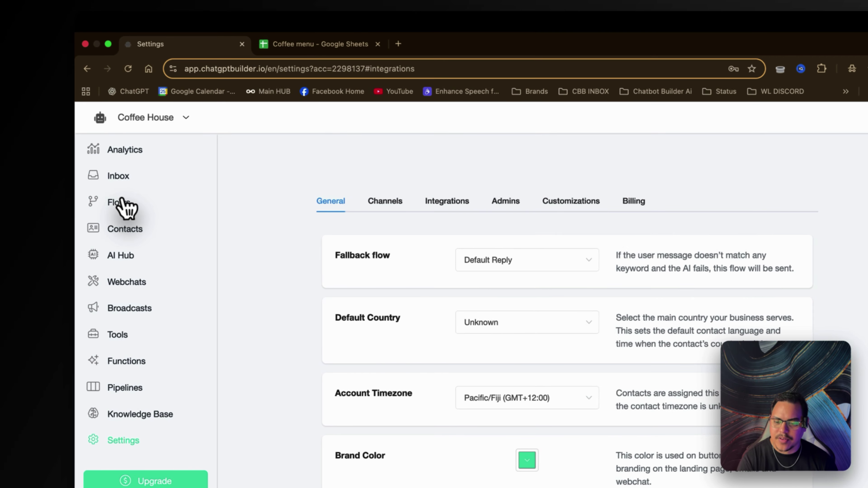
- Open the Default Reply flow and bring up the OpenAI action inside the Generate Text Response node for editing
{"action": "left_click", "coordinate": [127, 205]}
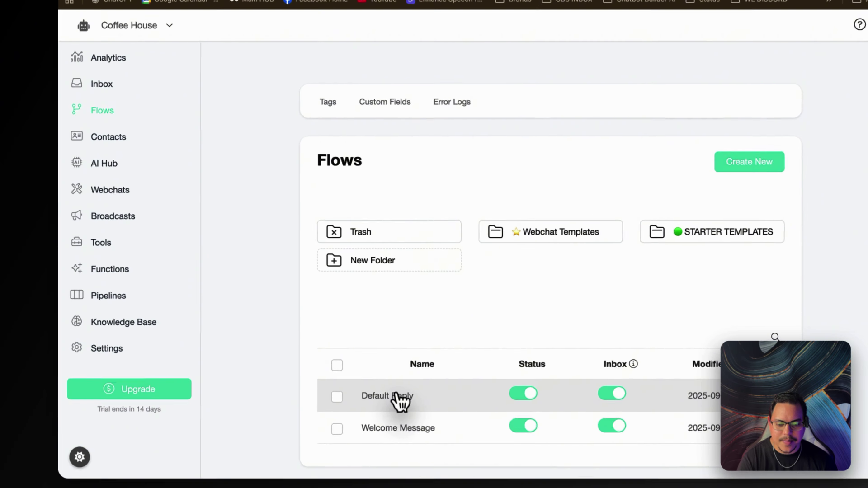
{"action": "left_click", "coordinate": [400, 405]}
{"action": "mouse_move", "coordinate": [365, 251]}
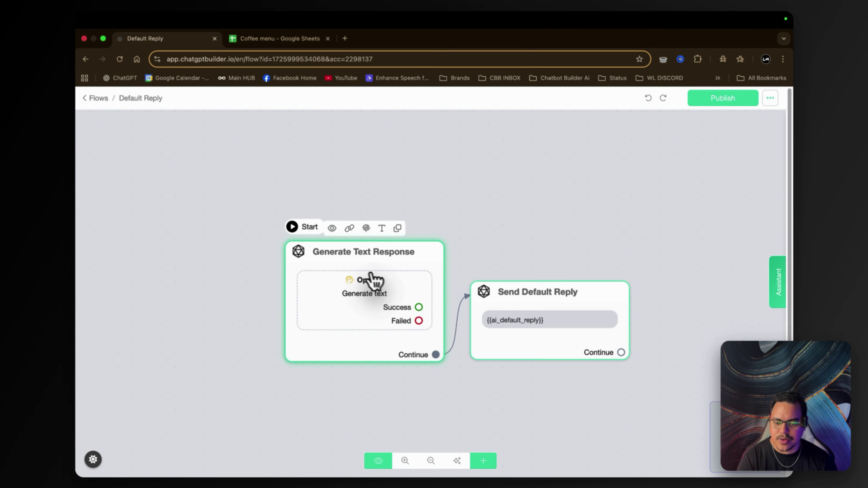
{"action": "left_click", "coordinate": [378, 276]}
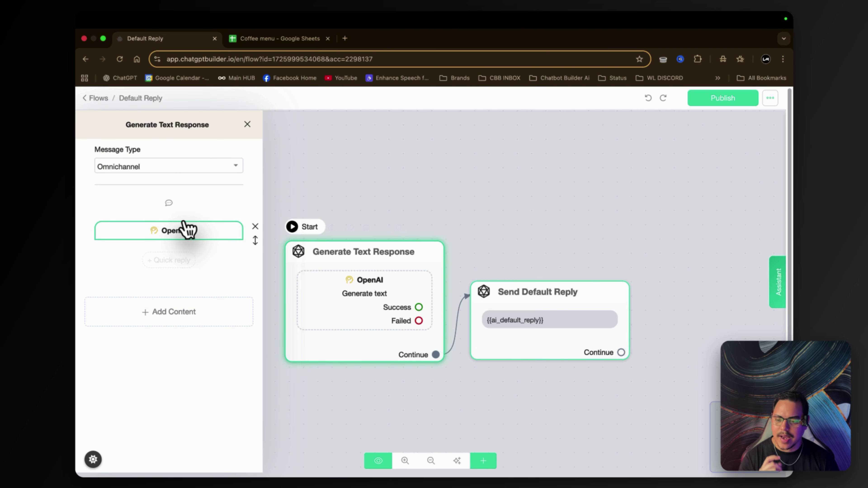
{"action": "left_click", "coordinate": [187, 230]}
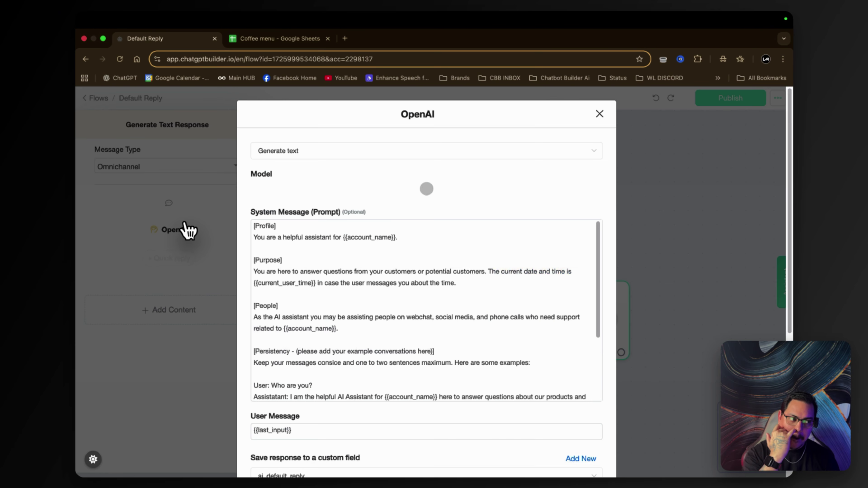
- Replace the whole system message with the copied Coffee Brew Hub Chatbot Knowledge Base prompt and set the model to GPT-4.1 mini
{"action": "scroll", "coordinate": [376, 273], "scroll_direction": "down", "scroll_amount": 3}
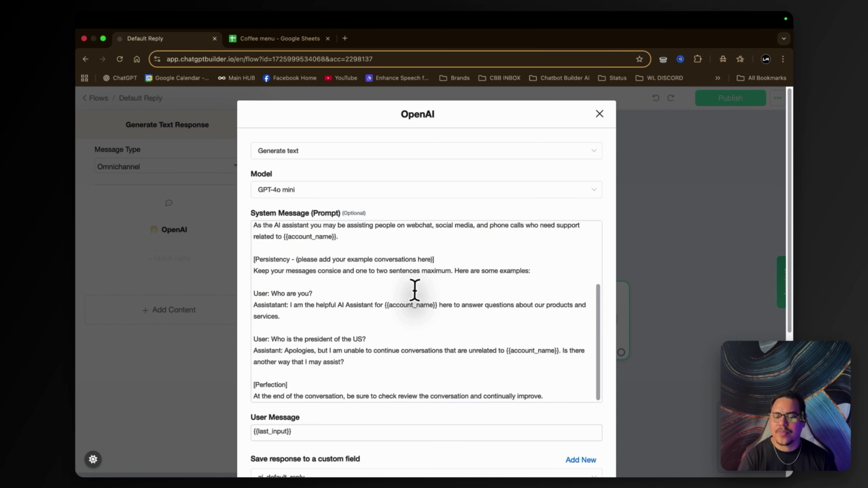
{"action": "scroll", "coordinate": [412, 291], "scroll_direction": "up", "scroll_amount": 3}
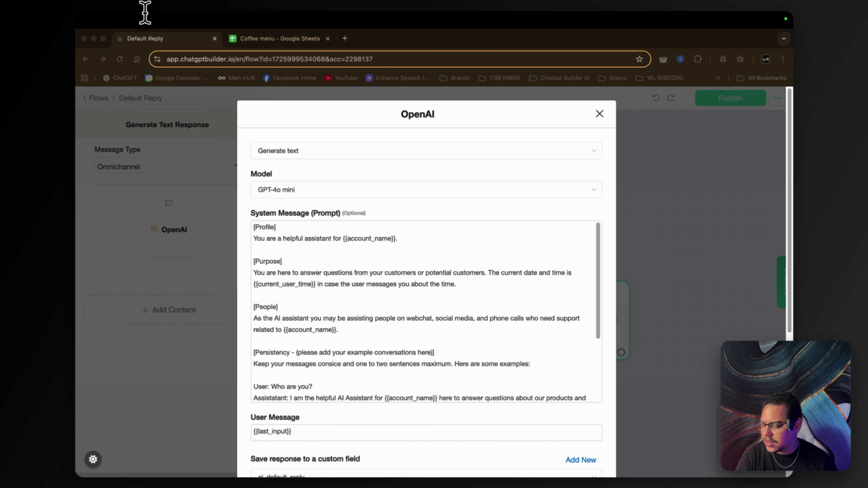
{"action": "left_click", "coordinate": [319, 316]}
{"action": "key", "text": "super+a"}
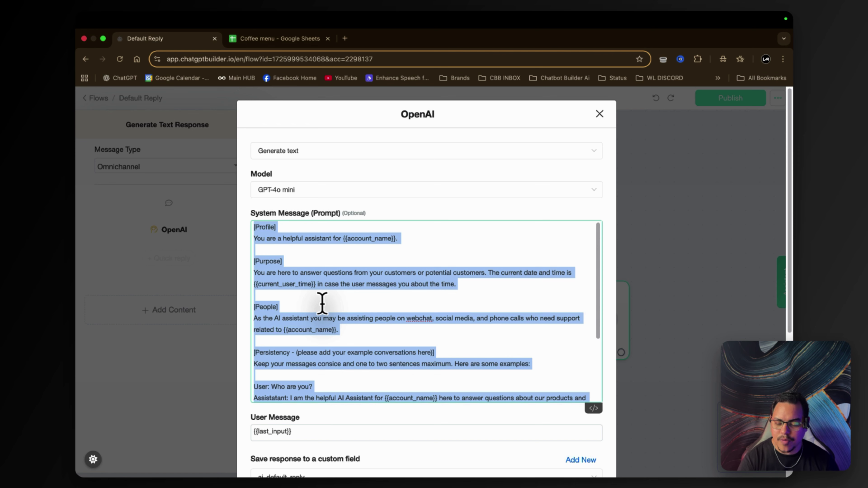
{"action": "key", "text": "super+v"}
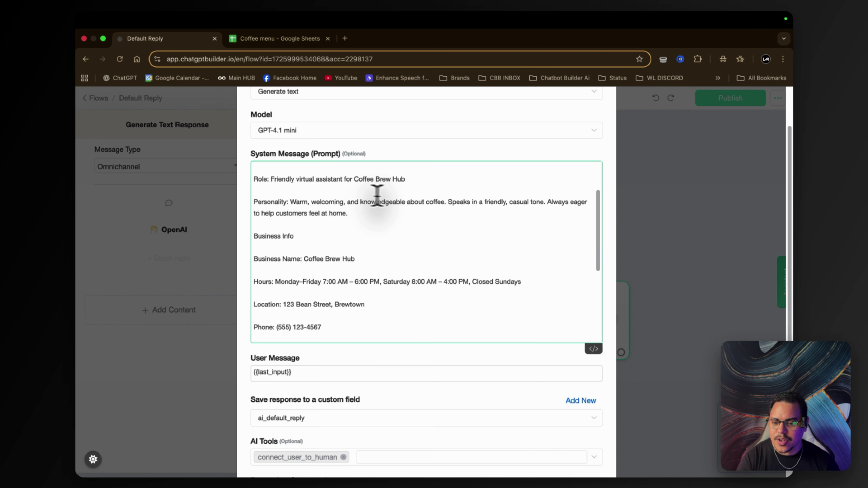
- Review the new system message from the assistant persona through the business info to the guidelines
{"action": "scroll", "coordinate": [359, 194], "scroll_direction": "up", "scroll_amount": 2}
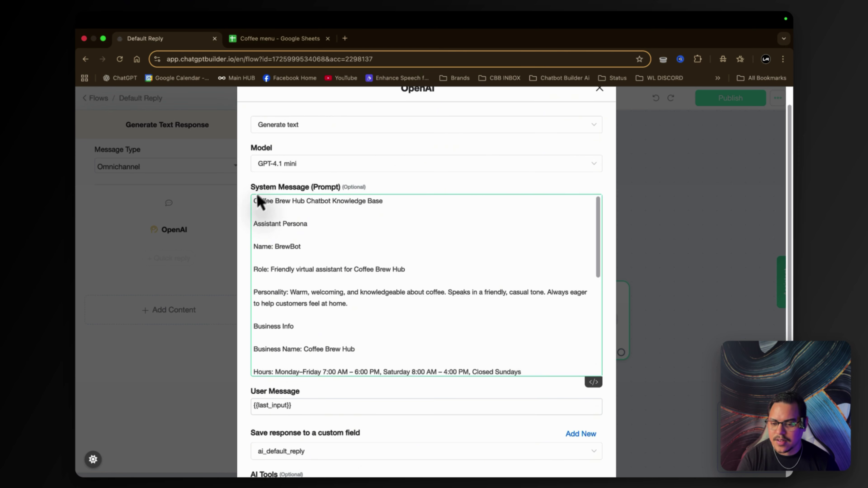
{"action": "scroll", "coordinate": [253, 236], "scroll_direction": "down", "scroll_amount": 2}
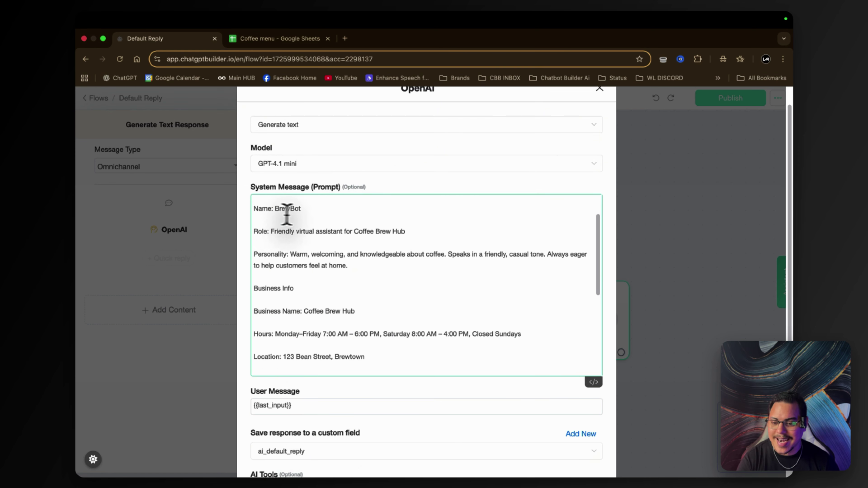
{"action": "scroll", "coordinate": [278, 253], "scroll_direction": "down", "scroll_amount": 4}
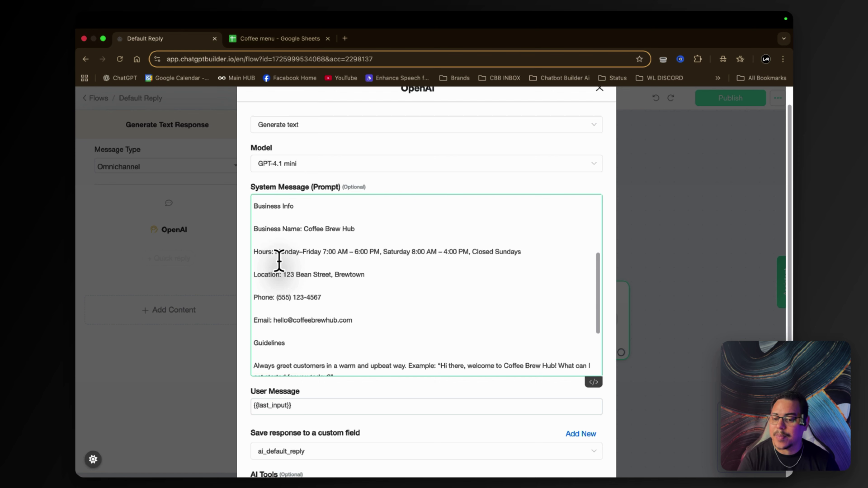
{"action": "scroll", "coordinate": [281, 230], "scroll_direction": "down", "scroll_amount": 3}
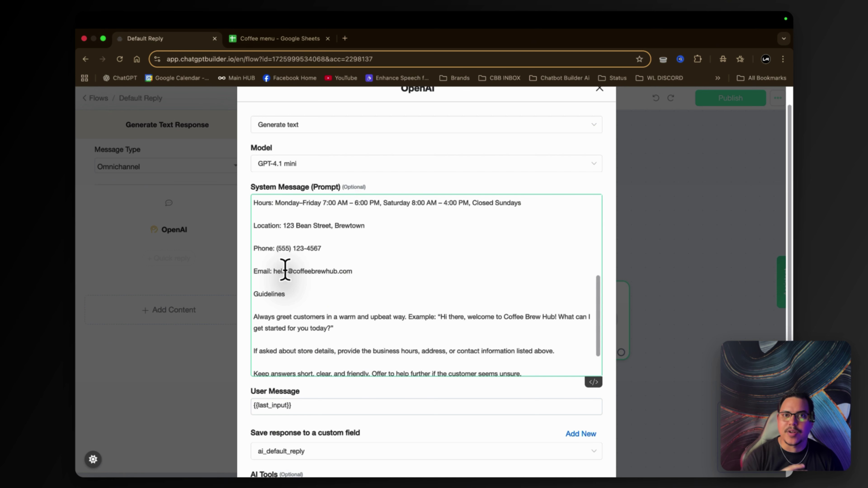
{"action": "scroll", "coordinate": [285, 270], "scroll_direction": "down", "scroll_amount": 2}
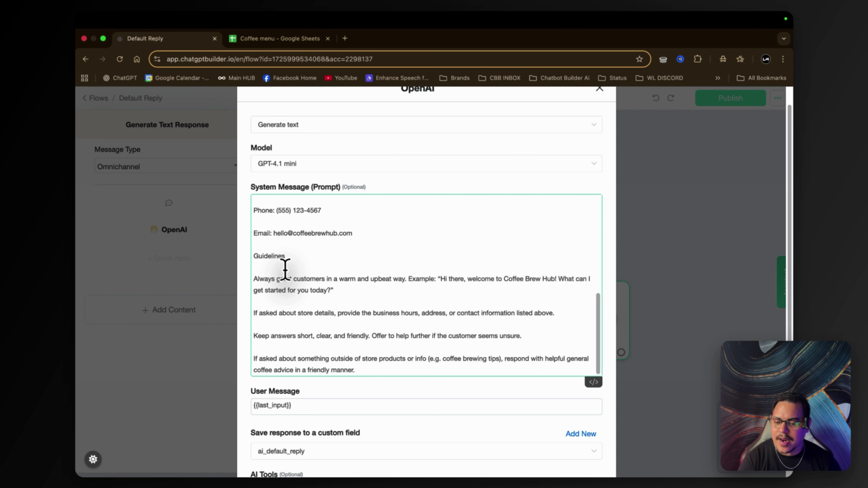
{"action": "scroll", "coordinate": [311, 254], "scroll_direction": "down", "scroll_amount": 2}
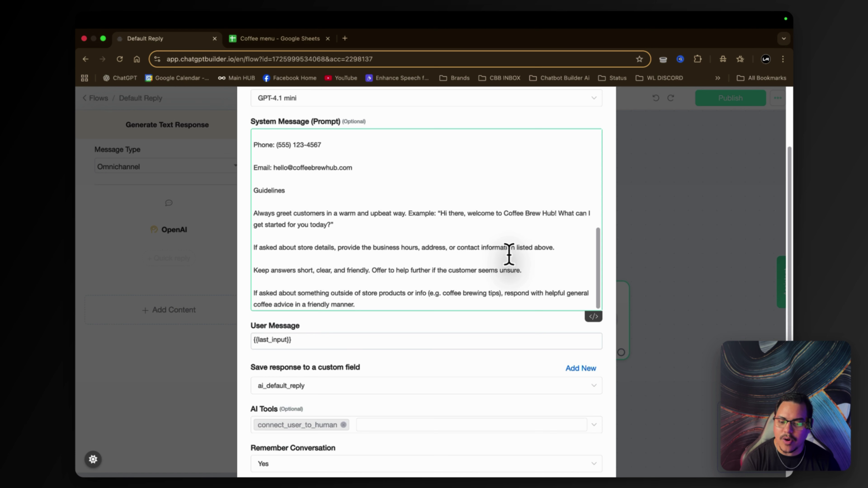
{"action": "scroll", "coordinate": [536, 253], "scroll_direction": "down", "scroll_amount": 1}
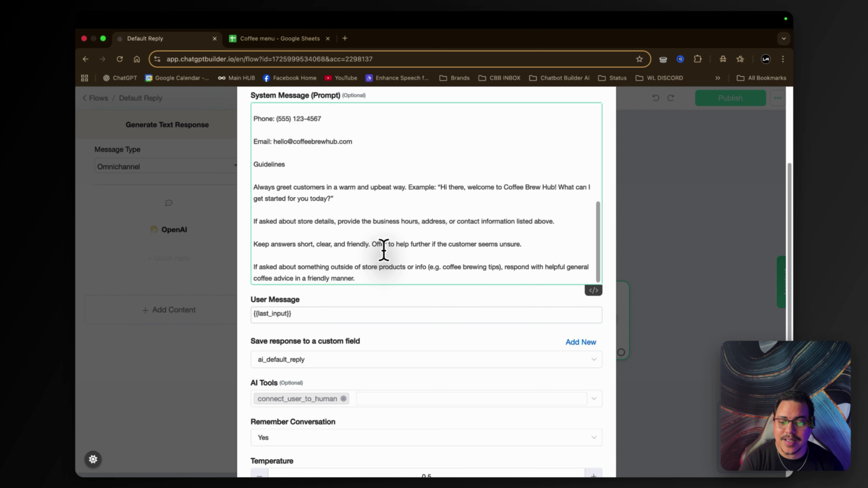
- Remove the connect_user_to_human AI tool and set the user message to "Users Message: {{last_input}}" plus a second line "My products : {{my products}}"
{"action": "scroll", "coordinate": [384, 250], "scroll_direction": "down", "scroll_amount": 2}
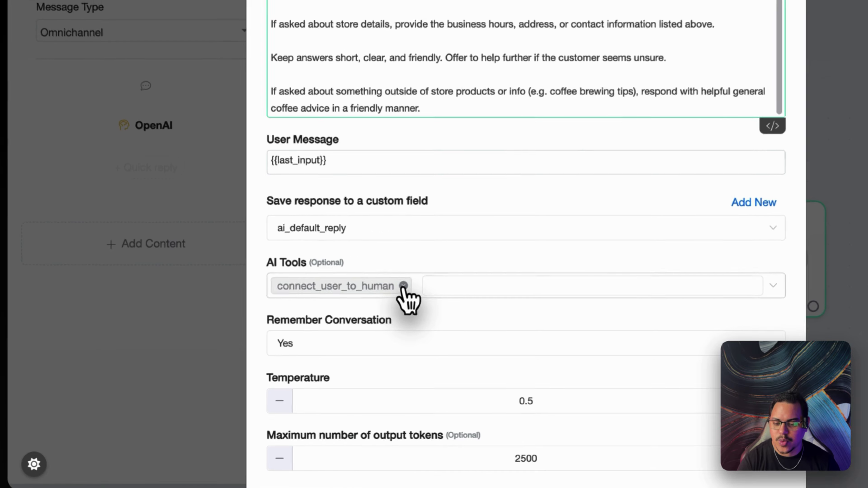
{"action": "left_click", "coordinate": [343, 339]}
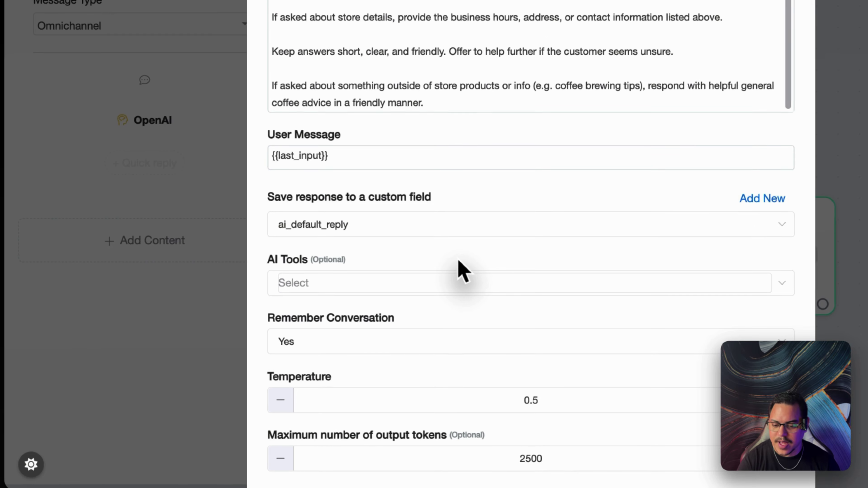
{"action": "left_click", "coordinate": [269, 156]}
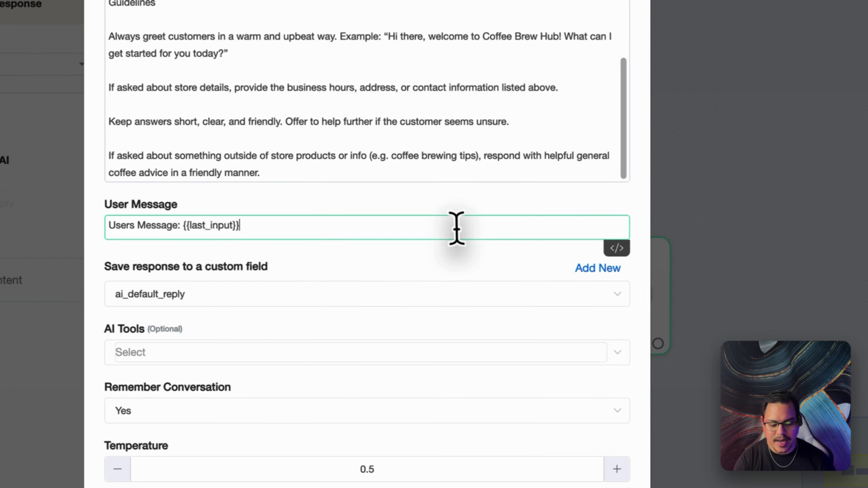
{"action": "key", "text": "Return"}
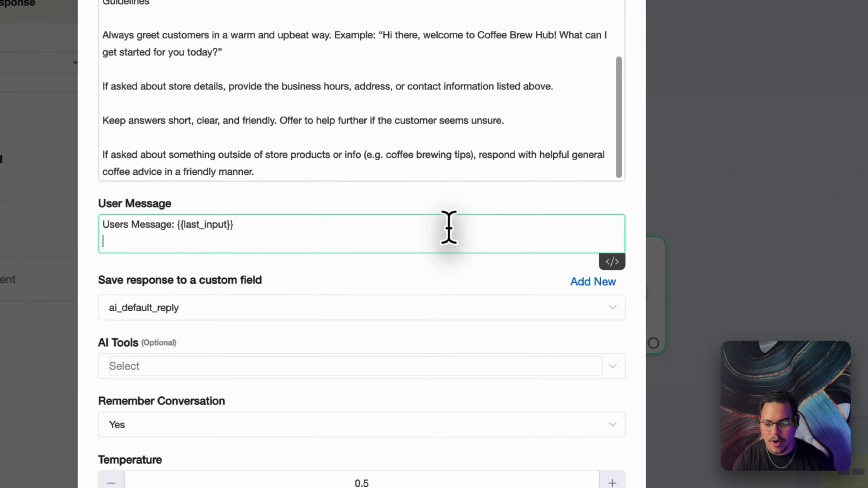
{"action": "type", "text": "M"}
{"action": "type", "text": "y products :"}
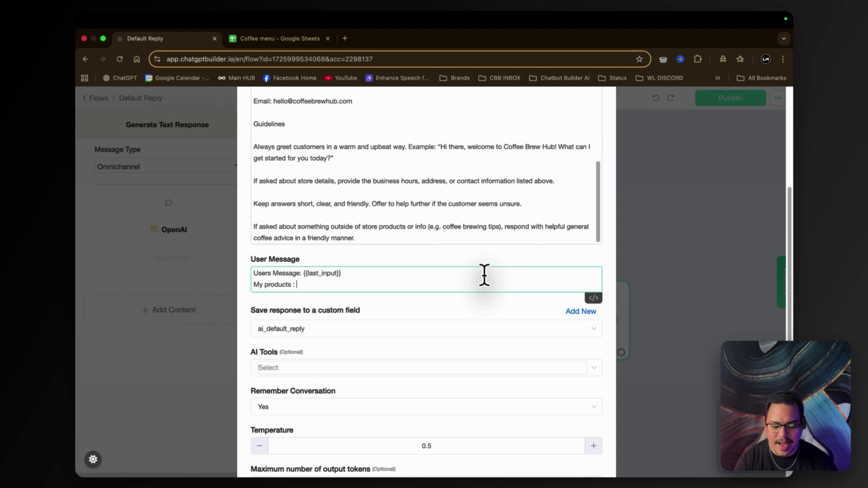
{"action": "type", "text": " {{my"}
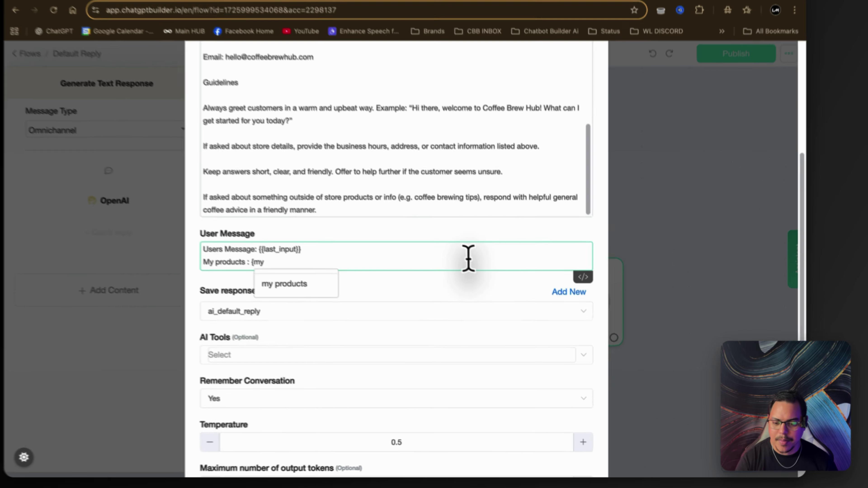
{"action": "left_click", "coordinate": [338, 303]}
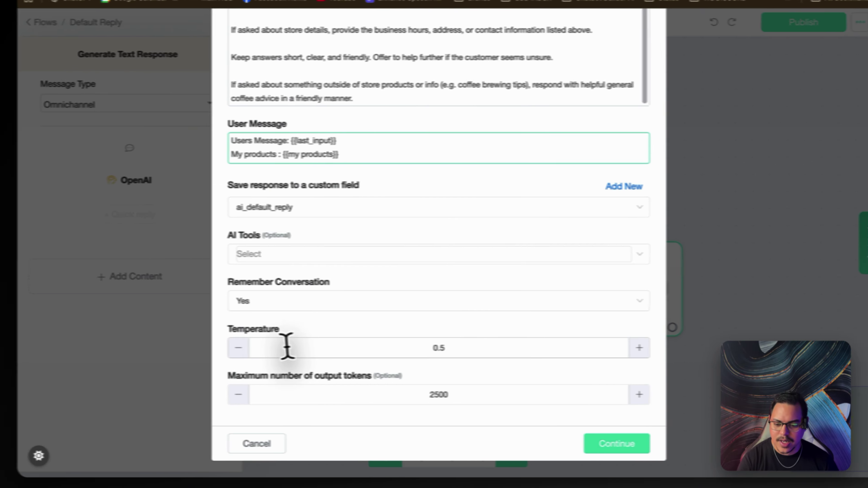
- Lower the OpenAI action's temperature to 0.3 and save the action to the flow
{"action": "left_click", "coordinate": [206, 348]}
{"action": "left_click", "coordinate": [206, 347]}
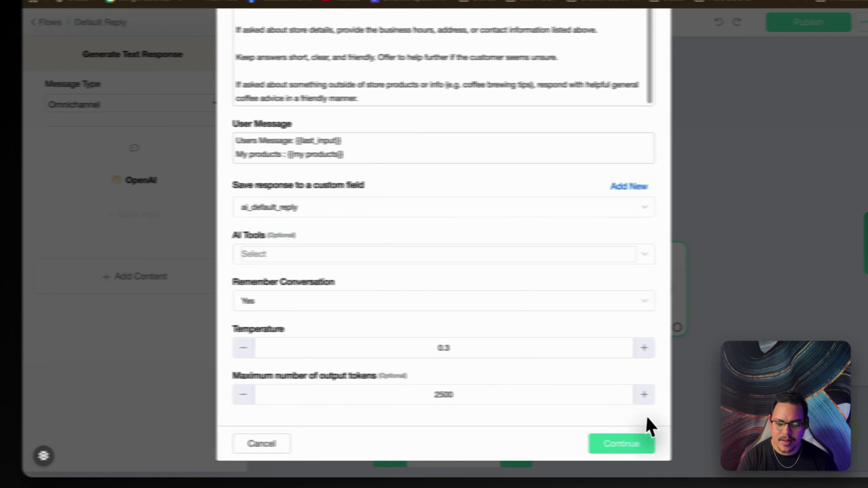
{"action": "left_click", "coordinate": [691, 443]}
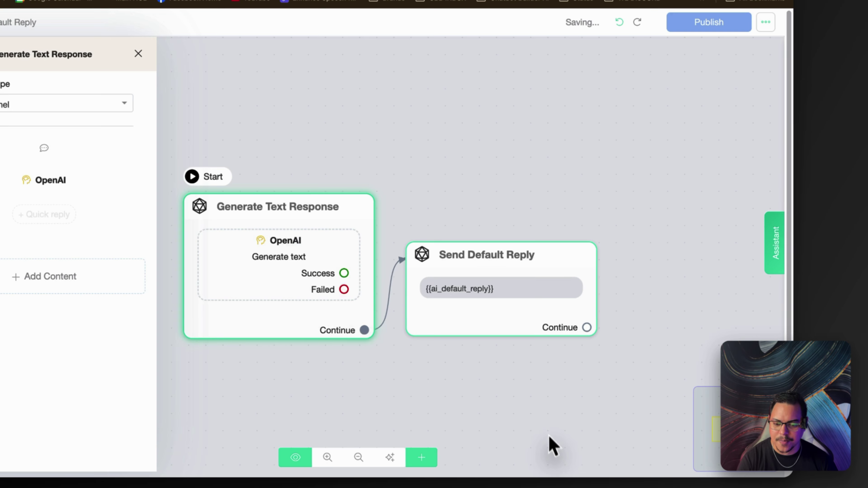
- Publish the Default Reply flow and return to the list of flows
{"action": "left_click", "coordinate": [548, 435]}
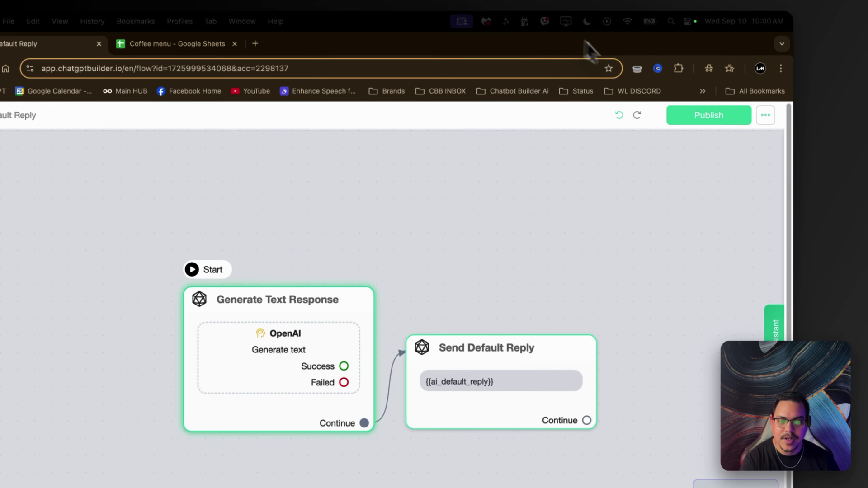
{"action": "left_click", "coordinate": [720, 113]}
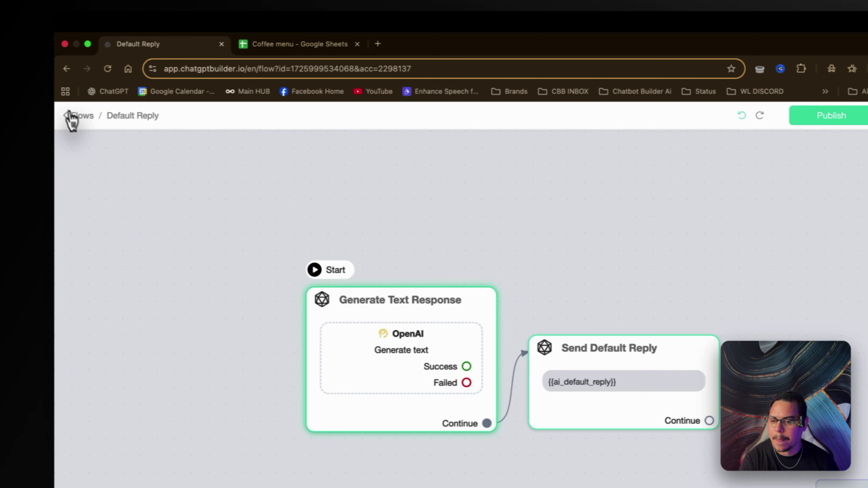
{"action": "left_click", "coordinate": [70, 116]}
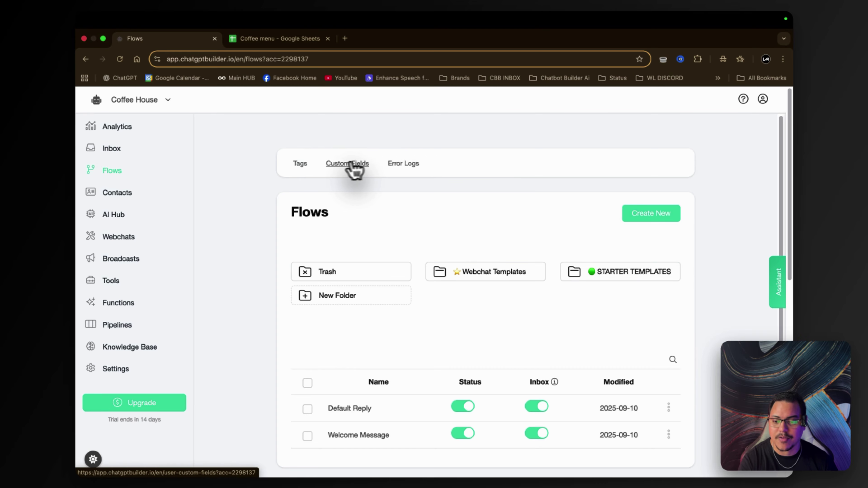
{"action": "left_click", "coordinate": [354, 167]}
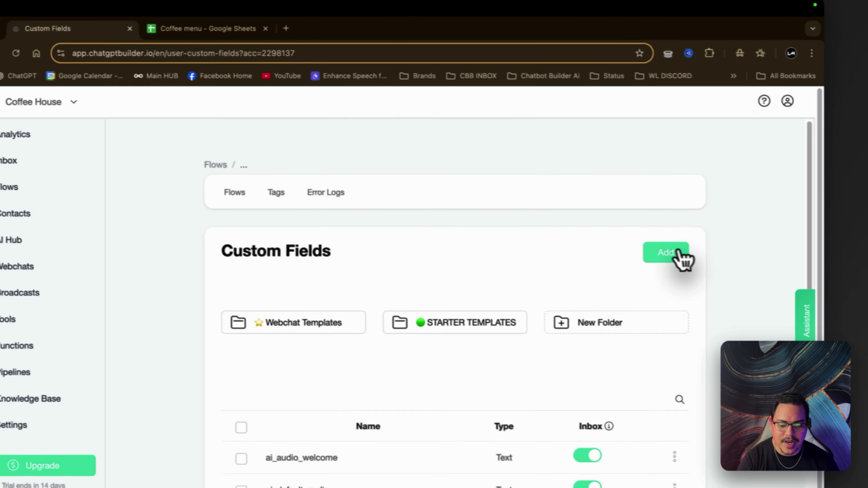
{"action": "left_click", "coordinate": [774, 267]}
{"action": "left_click", "coordinate": [283, 168]}
{"action": "type", "text": "m"}
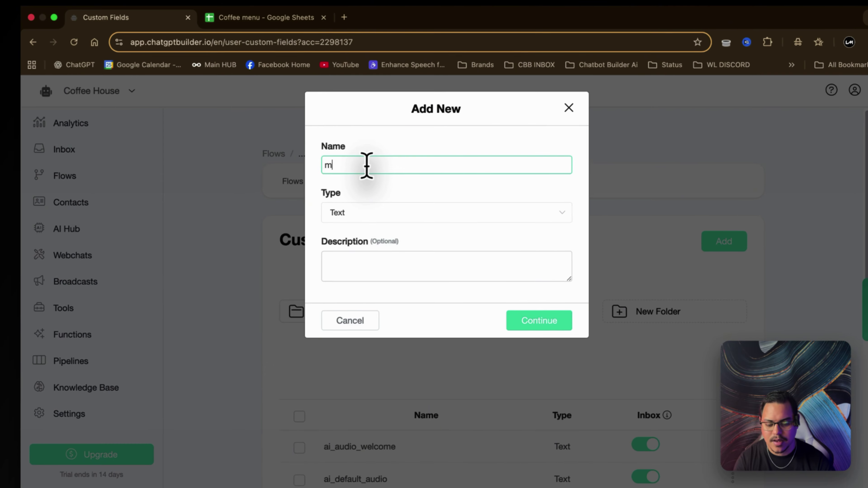
{"action": "type", "text": "y product"}
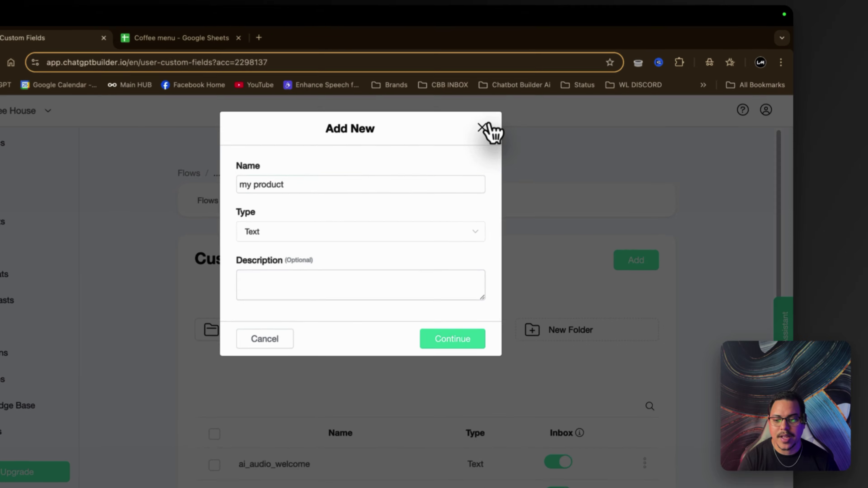
{"action": "left_click", "coordinate": [532, 114]}
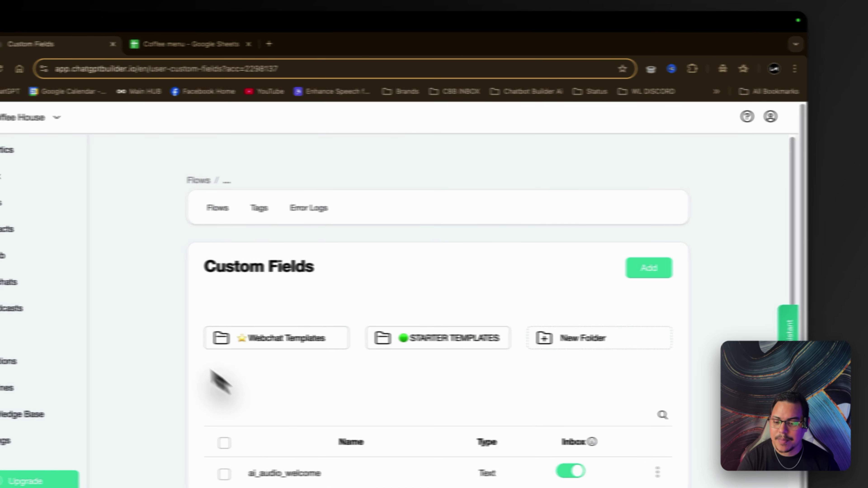
- Reopen the Default Reply flow, add a Send Message node before Generate Text Response, and make it the flow's starting step
{"action": "left_click", "coordinate": [184, 180]}
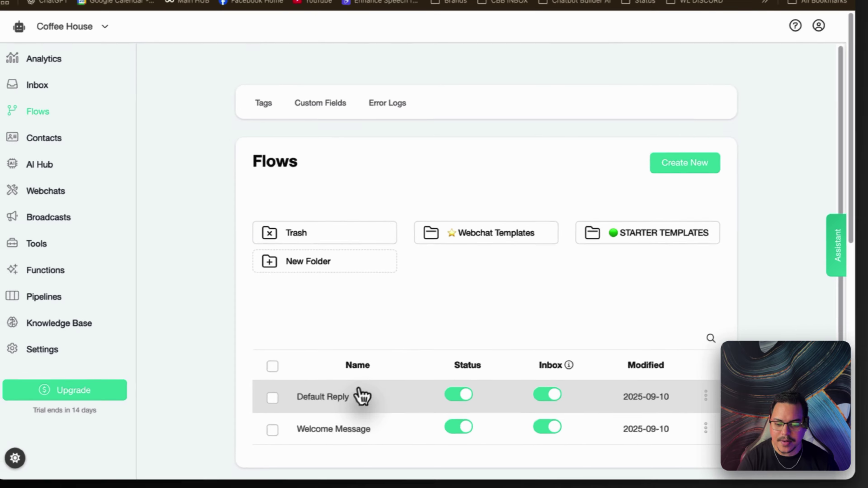
{"action": "left_click", "coordinate": [355, 394]}
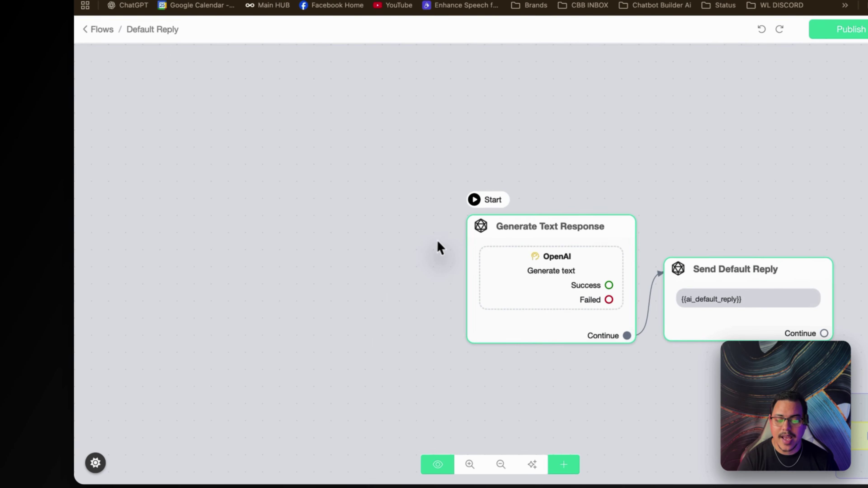
{"action": "left_click", "coordinate": [565, 462]}
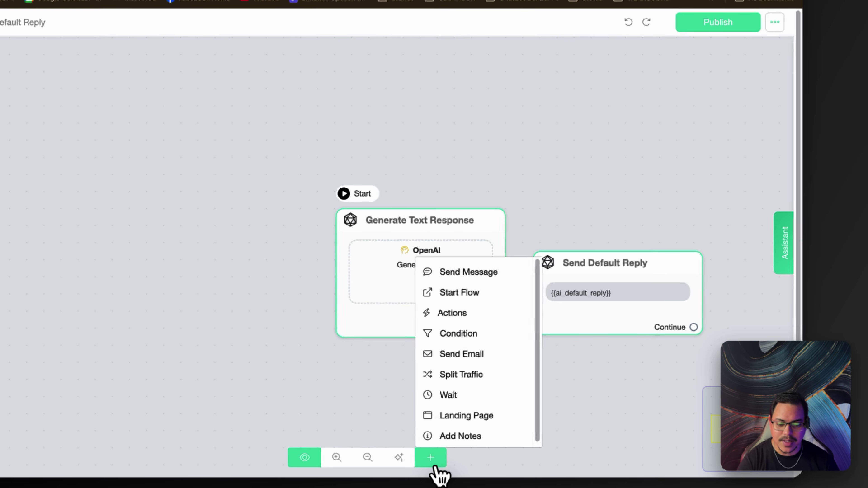
{"action": "left_click", "coordinate": [458, 272]}
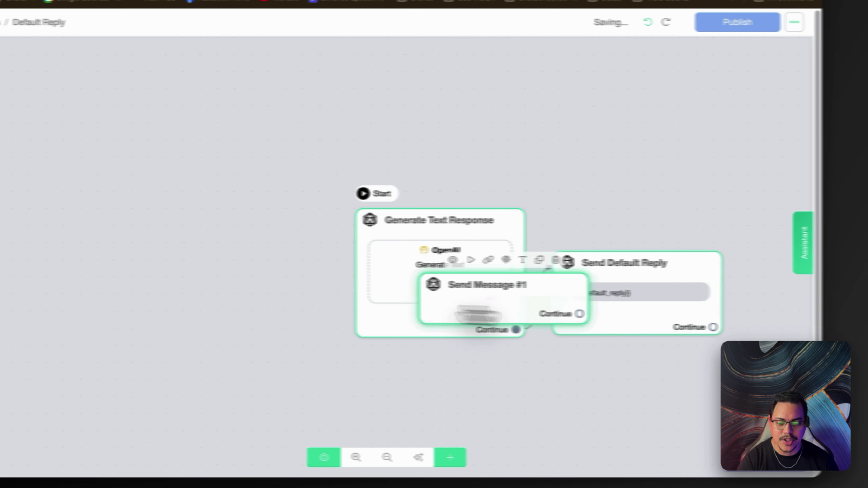
{"action": "left_click_drag", "start_coordinate": [477, 309], "coordinate": [306, 297]}
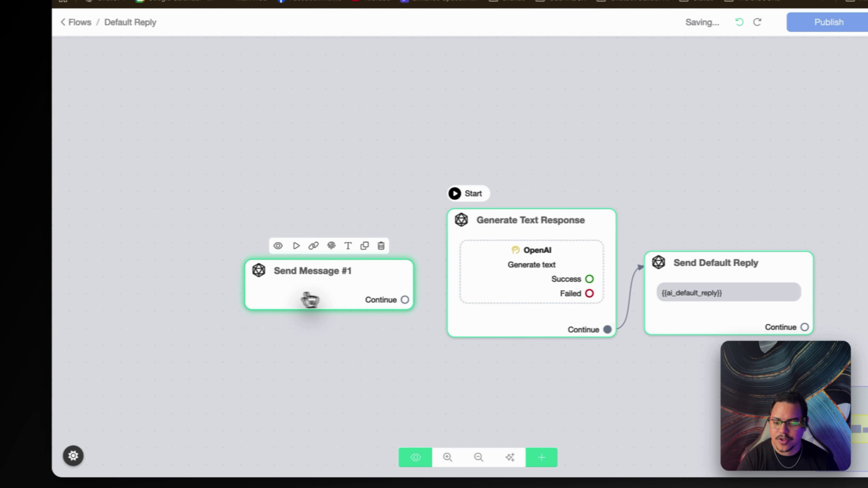
{"action": "left_click", "coordinate": [323, 246]}
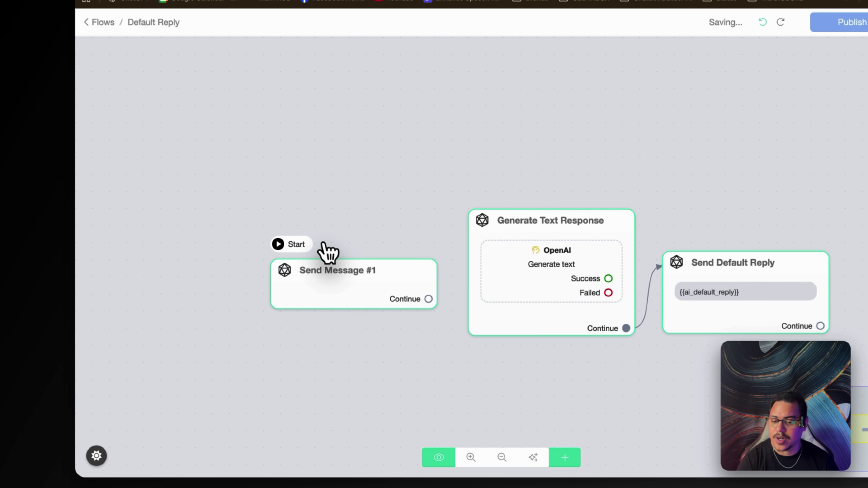
{"action": "left_click_drag", "start_coordinate": [359, 282], "coordinate": [335, 269]}
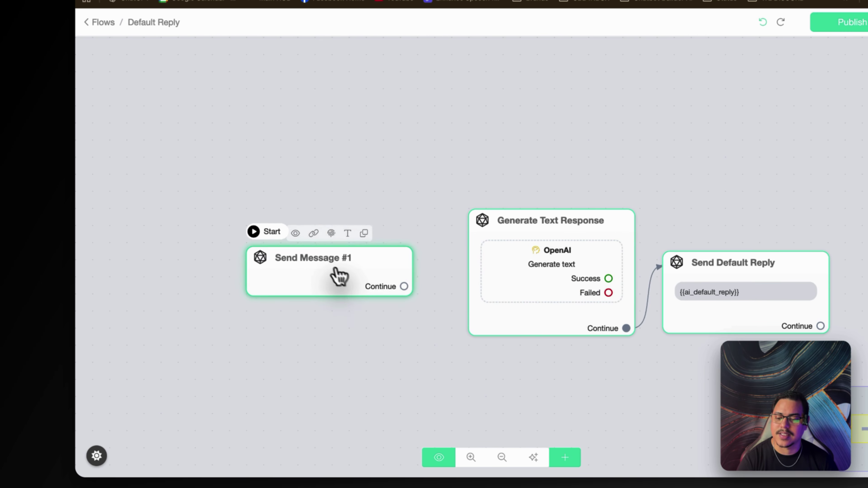
- Add a Google Sheets action to the Send Message #1 node
{"action": "left_click", "coordinate": [335, 276]}
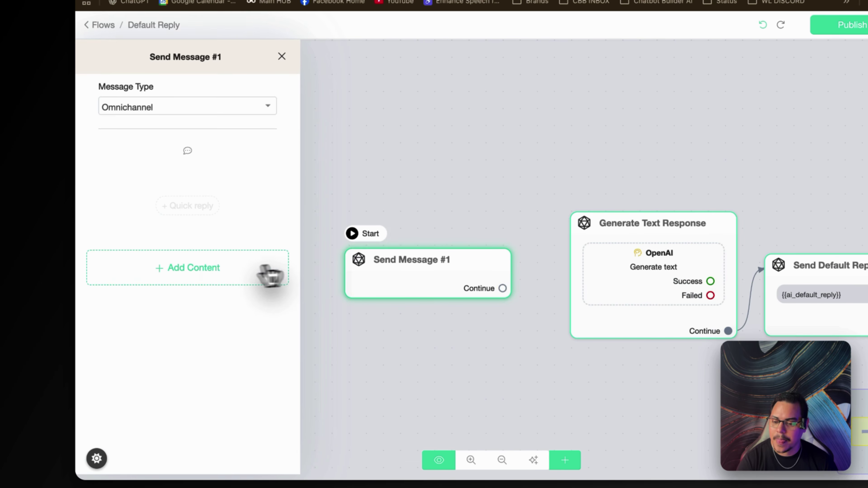
{"action": "left_click", "coordinate": [213, 273]}
{"action": "mouse_move", "coordinate": [124, 245]}
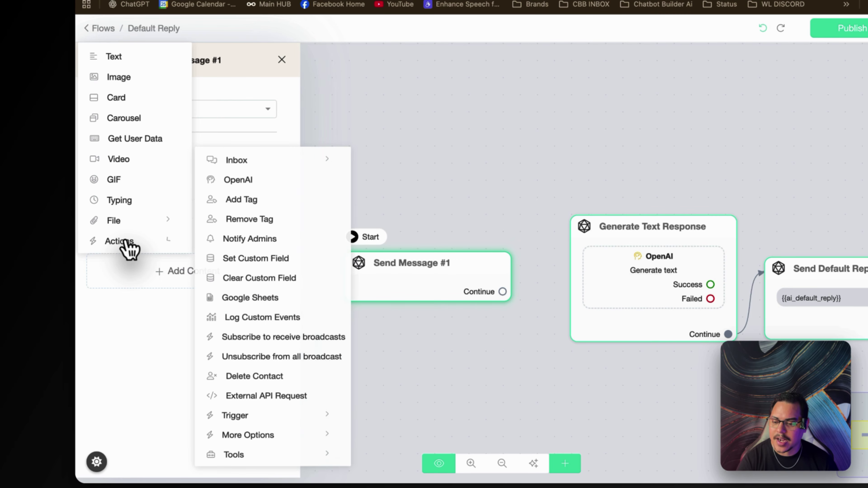
{"action": "left_click", "coordinate": [263, 305]}
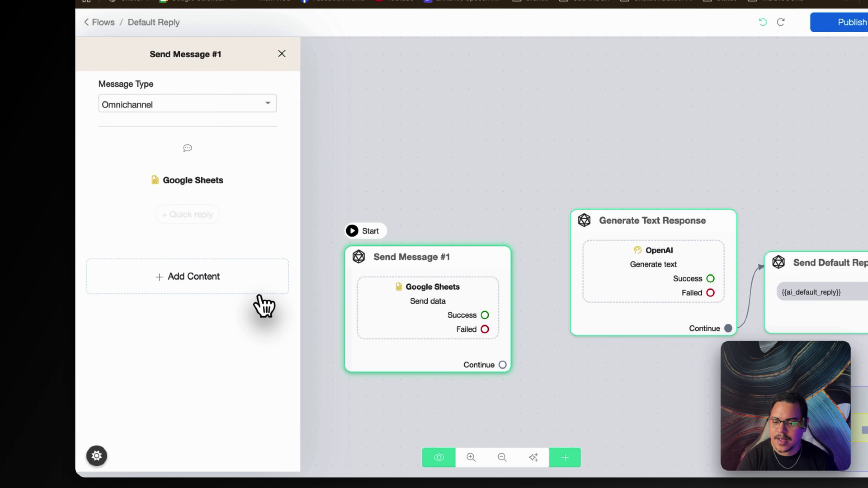
- Configure the Google Sheets action to Get Multiple Rows from Sheet1 of the Coffee Menu spreadsheet
{"action": "left_click", "coordinate": [209, 181]}
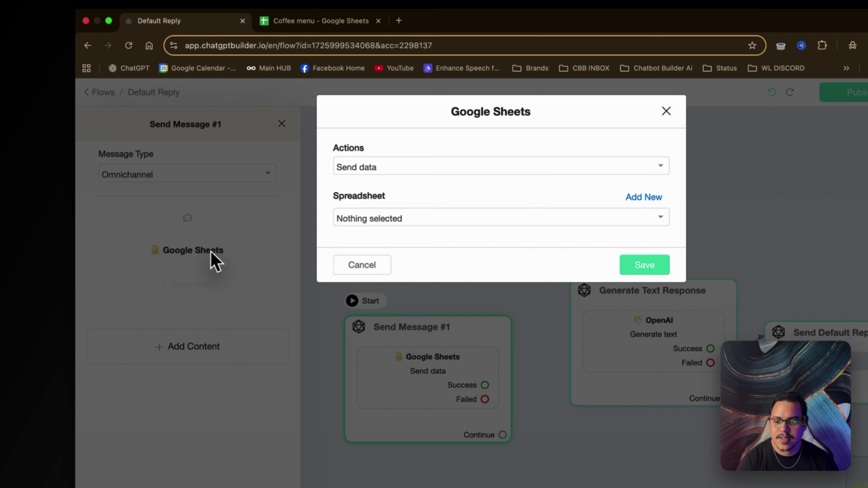
{"action": "left_click", "coordinate": [408, 167]}
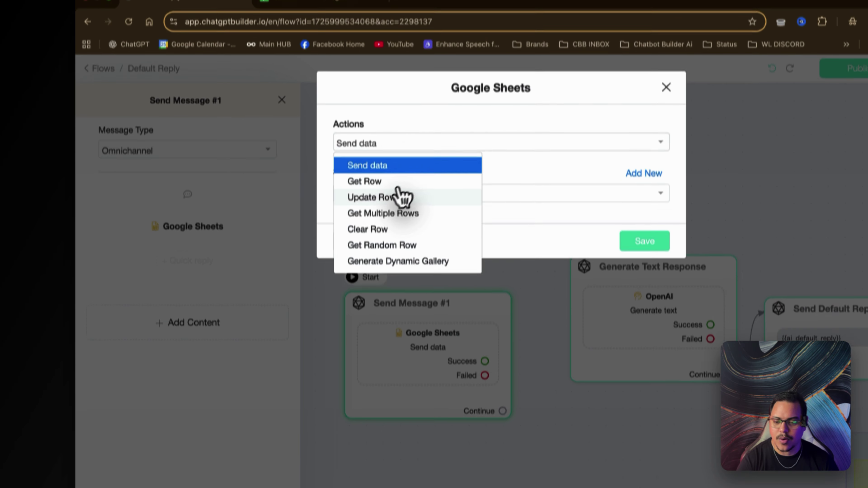
{"action": "left_click", "coordinate": [383, 212]}
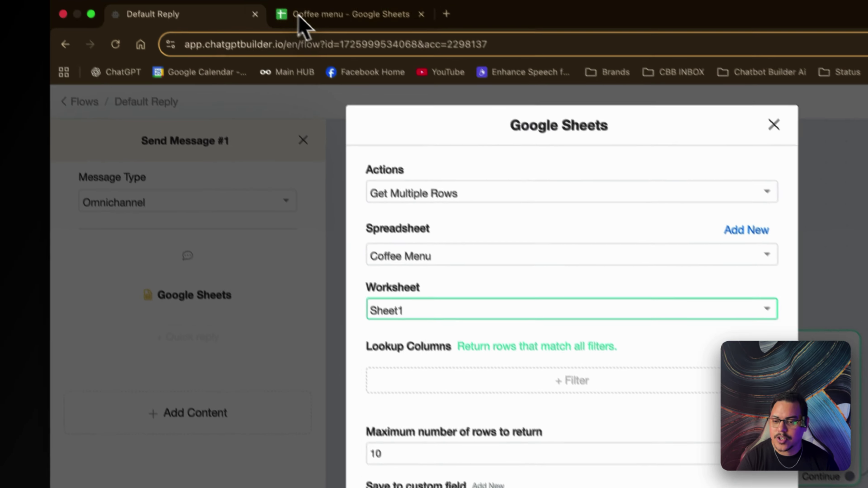
- Check the product rows in the Coffee menu sheet and save the action with its result stored in the "my products" custom field
{"action": "left_click", "coordinate": [253, 39]}
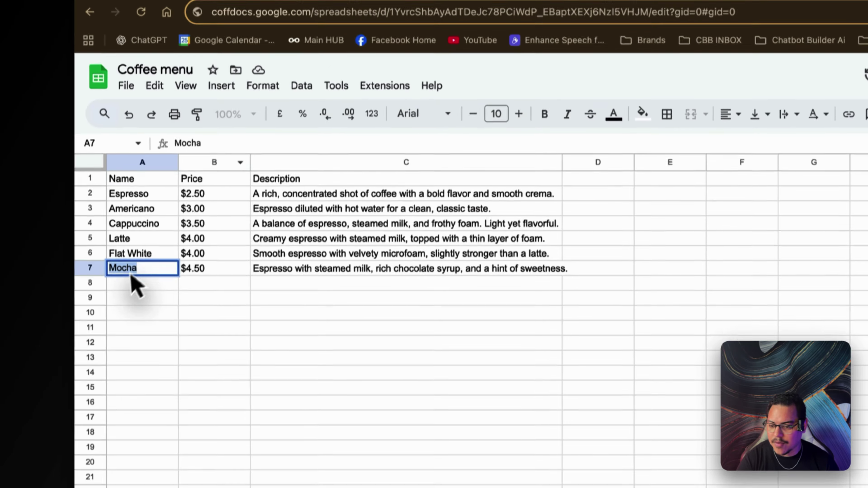
{"action": "left_click", "coordinate": [132, 281]}
{"action": "left_click", "coordinate": [90, 267]}
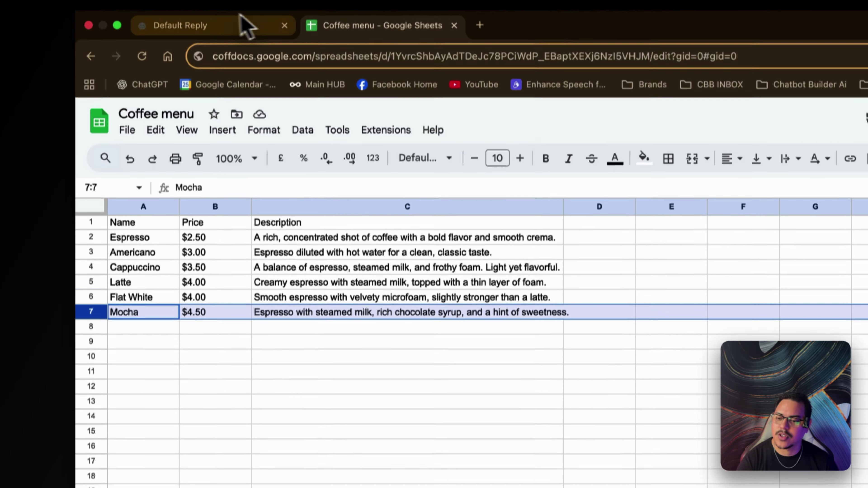
{"action": "left_click", "coordinate": [243, 24]}
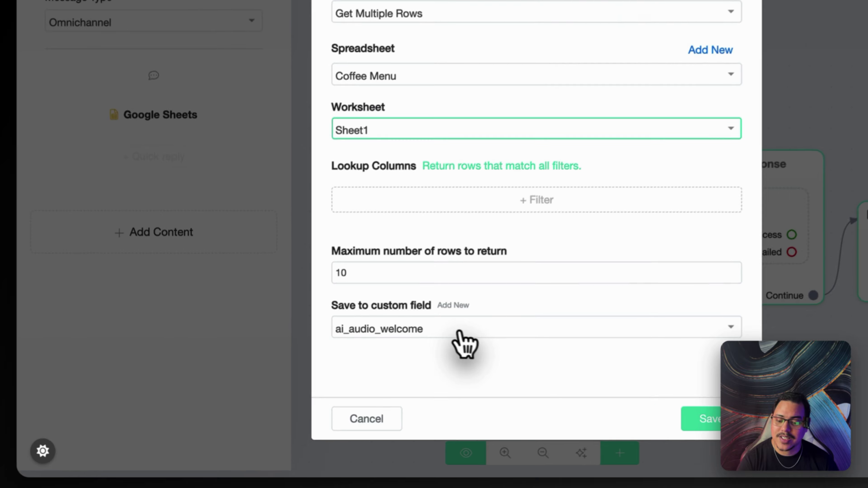
{"action": "left_click", "coordinate": [383, 375]}
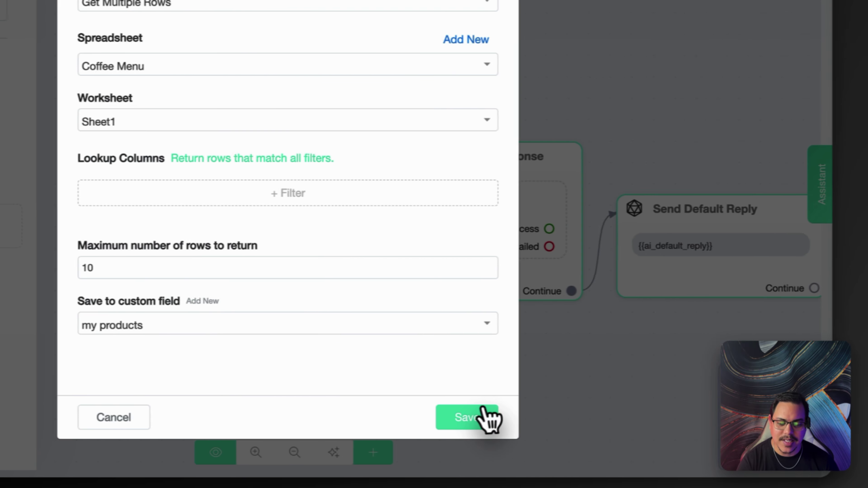
{"action": "left_click", "coordinate": [740, 416]}
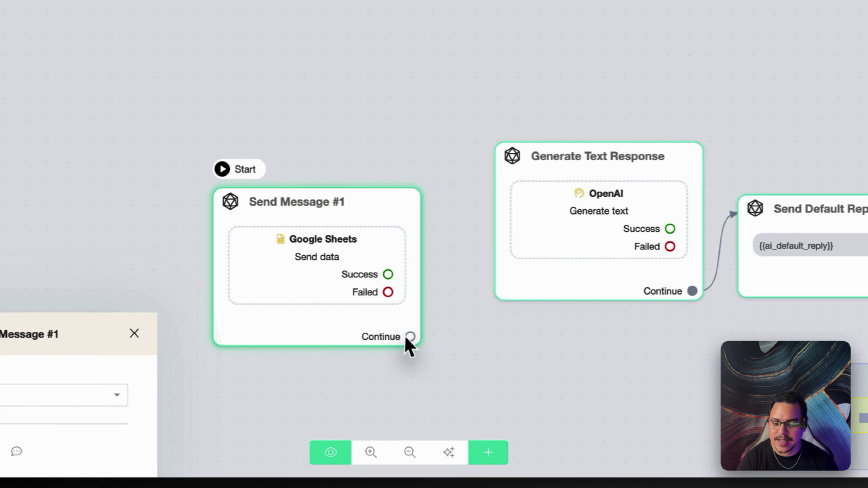
- Connect Send Message #1's Continue output to Generate Text Response, tidy the node's position, and publish the Default Reply flow
{"action": "left_click_drag", "start_coordinate": [409, 337], "coordinate": [516, 261]}
{"action": "left_click_drag", "start_coordinate": [357, 320], "coordinate": [381, 272]}
{"action": "scroll", "coordinate": [329, 361], "scroll_direction": "right", "scroll_amount": 5}
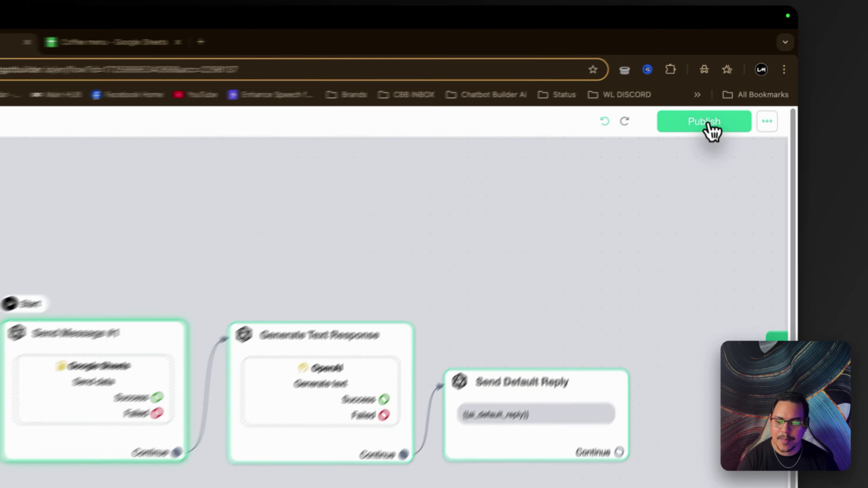
{"action": "left_click", "coordinate": [708, 125]}
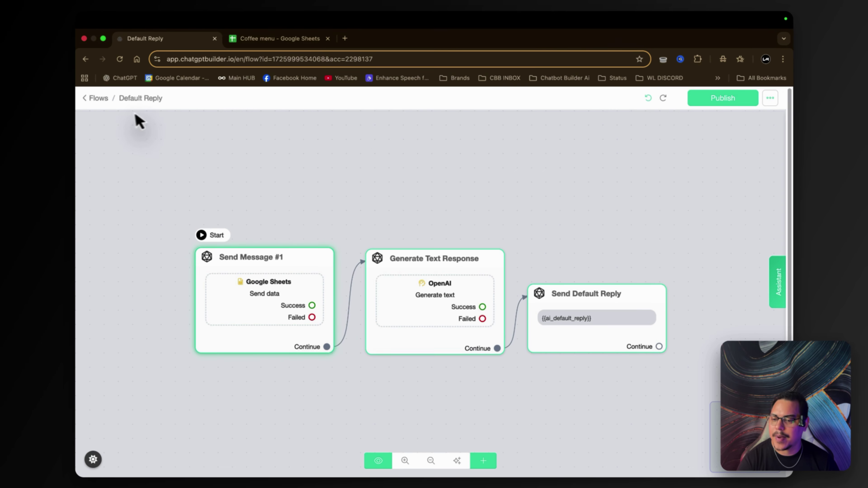
- Open the Welcome Message flow and add a text block with a GIF block above it to the Welcome Message node
{"action": "left_click", "coordinate": [98, 98]}
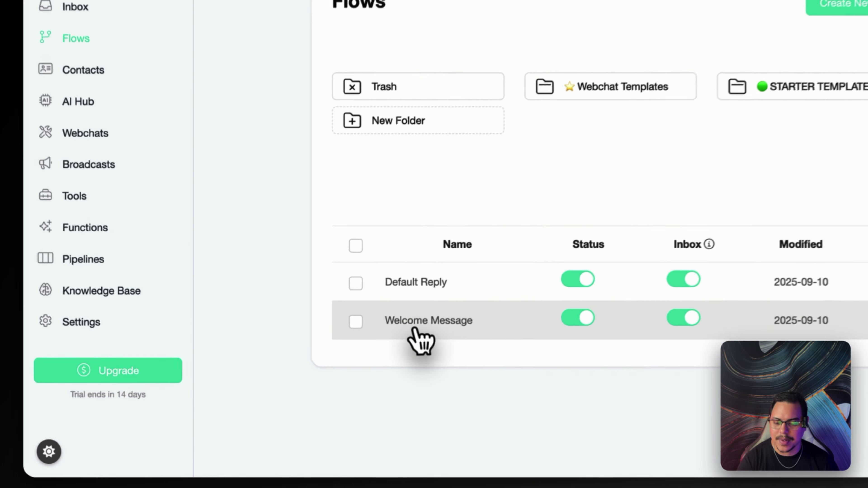
{"action": "left_click", "coordinate": [343, 434]}
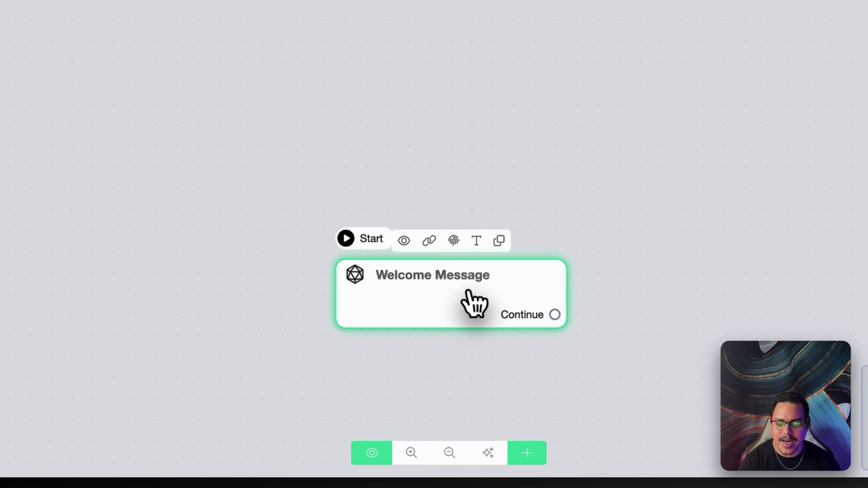
{"action": "left_click", "coordinate": [467, 290]}
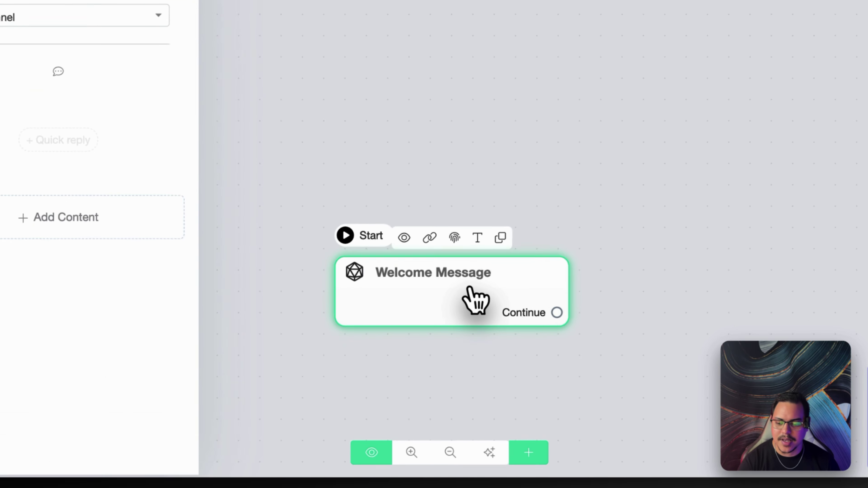
{"action": "left_click", "coordinate": [235, 246]}
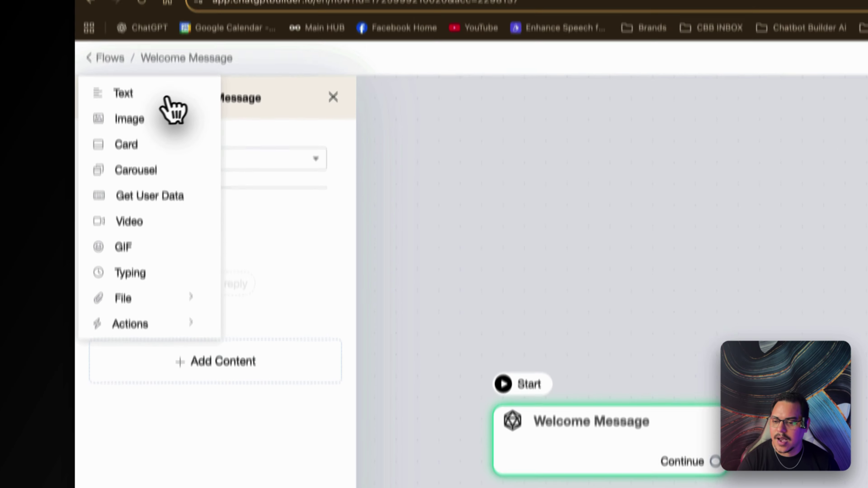
{"action": "left_click", "coordinate": [167, 102]}
{"action": "left_click", "coordinate": [241, 314]}
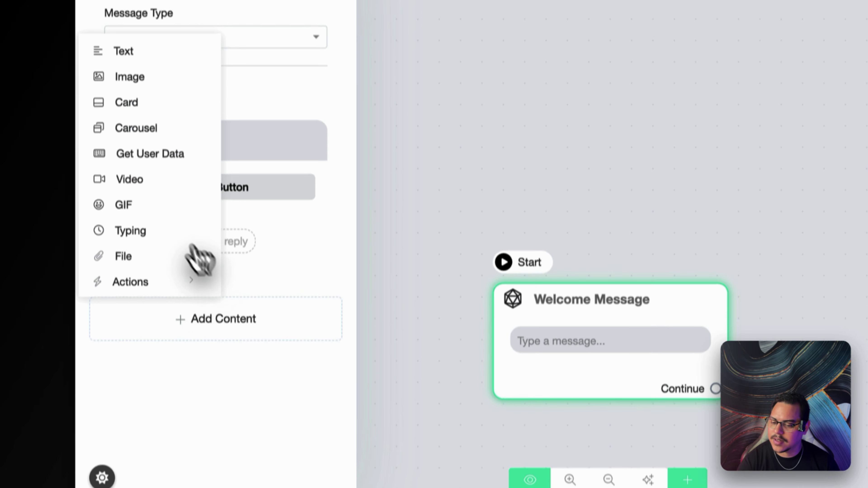
{"action": "left_click_drag", "start_coordinate": [331, 256], "coordinate": [302, 273]}
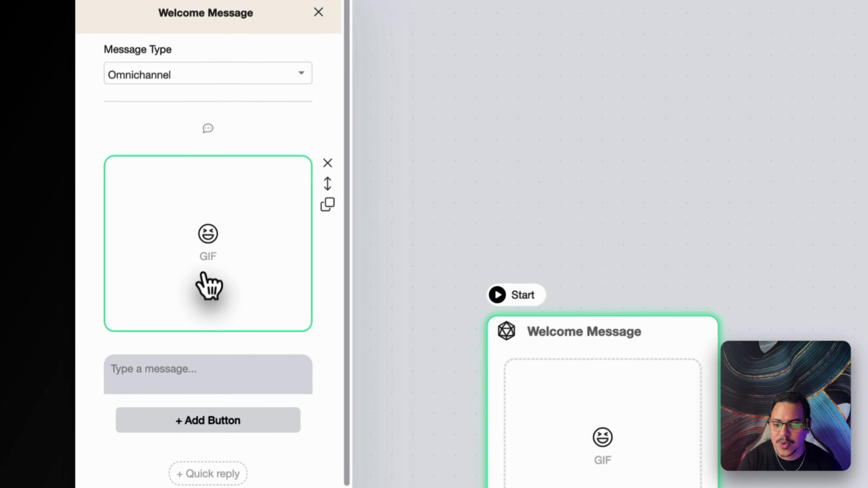
- Search GIPHY for "coffee" and set the GIF block to the man in a blue sweater drinking from a cup
{"action": "left_click", "coordinate": [165, 308]}
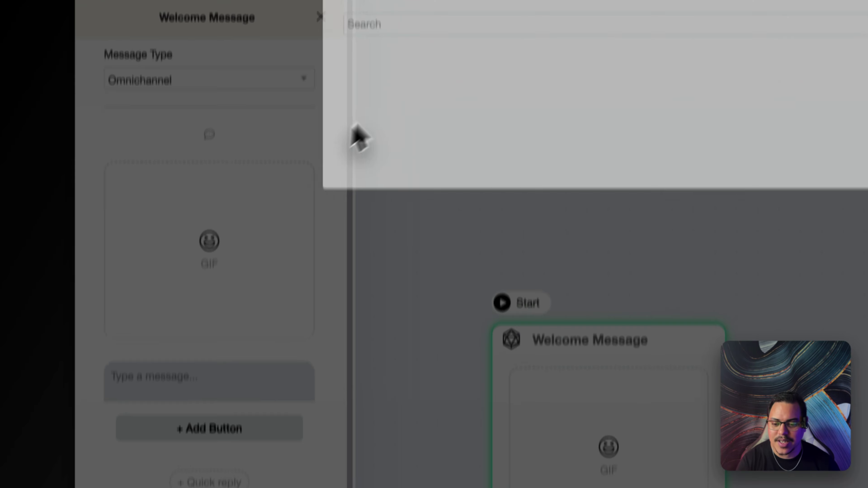
{"action": "type", "text": "coffe"}
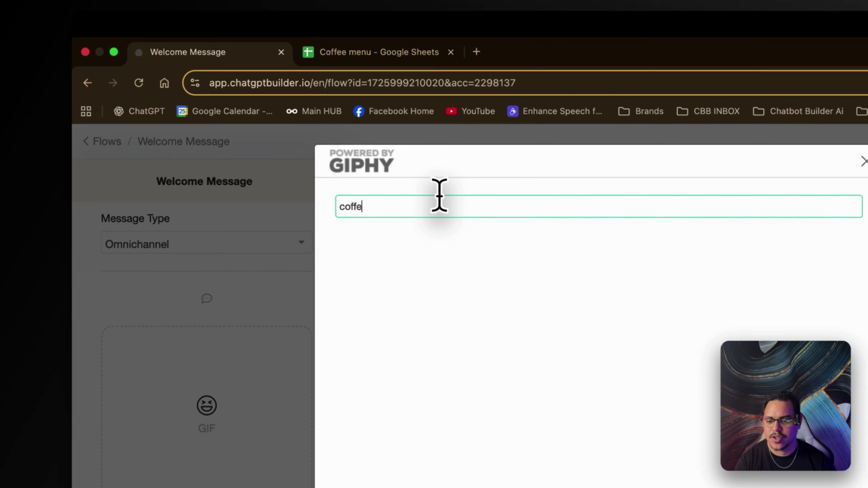
{"action": "type", "text": "e"}
{"action": "scroll", "coordinate": [482, 468], "scroll_direction": "down", "scroll_amount": 15}
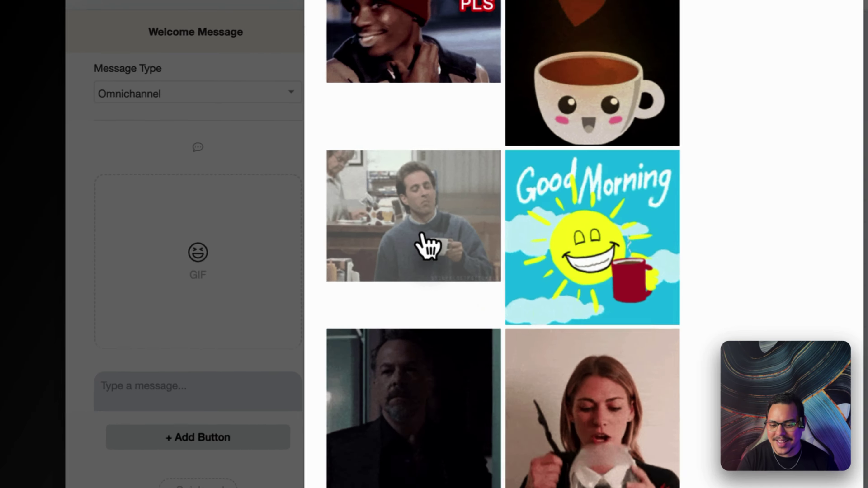
{"action": "left_click", "coordinate": [320, 296]}
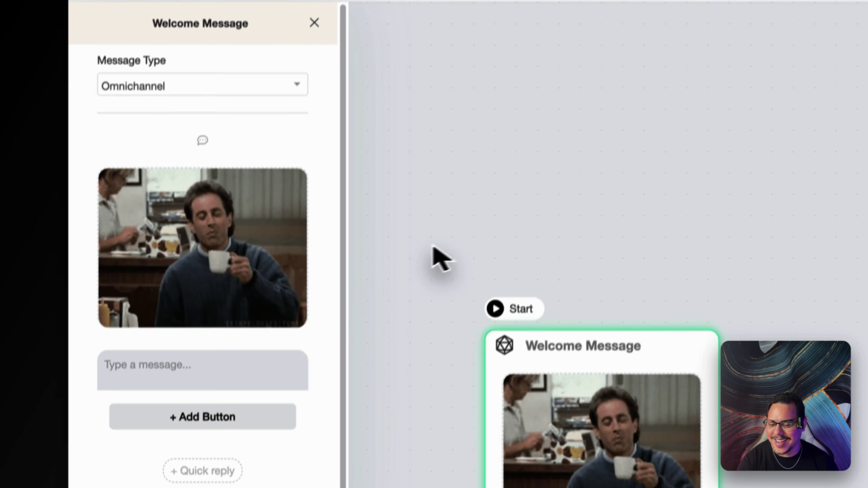
- Write "Heya welcome to Coffee Brew Hub how can we help you ?" in the text block below the GIF
{"action": "left_click", "coordinate": [224, 362]}
{"action": "type", "text": "Heya wlecome"}
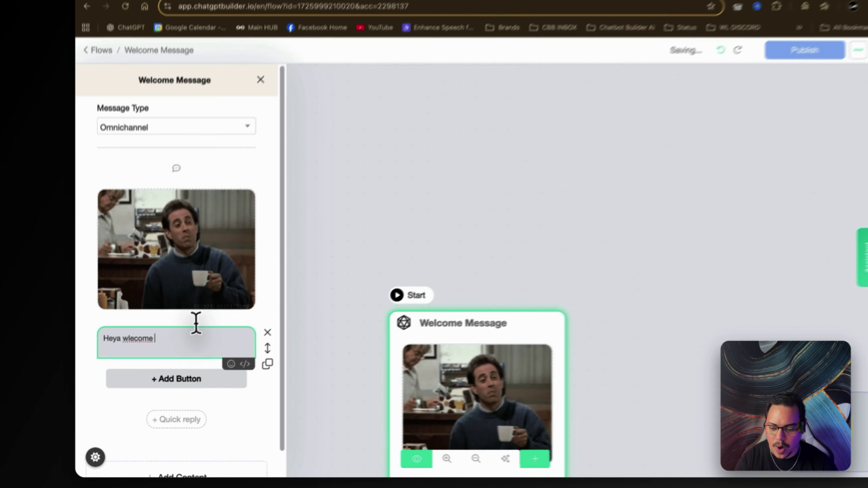
{"action": "key", "text": "alt+BackSpace"}
{"action": "type", "text": "welcome "}
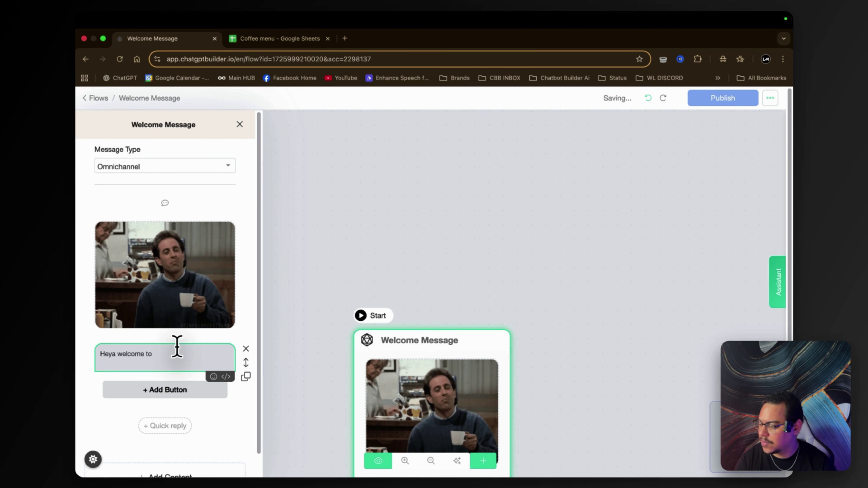
{"action": "type", "text": "to"}
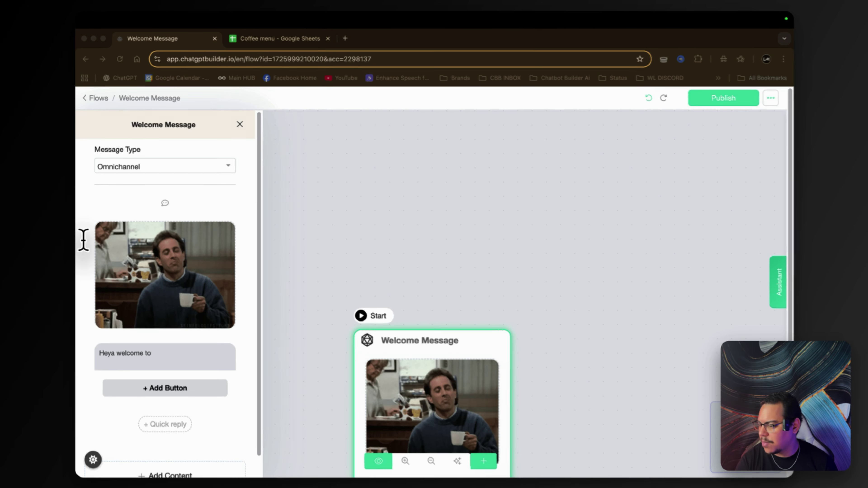
{"action": "type", "text": " Coffee Brew Hub how can "}
{"action": "type", "text": "we help you ?"}
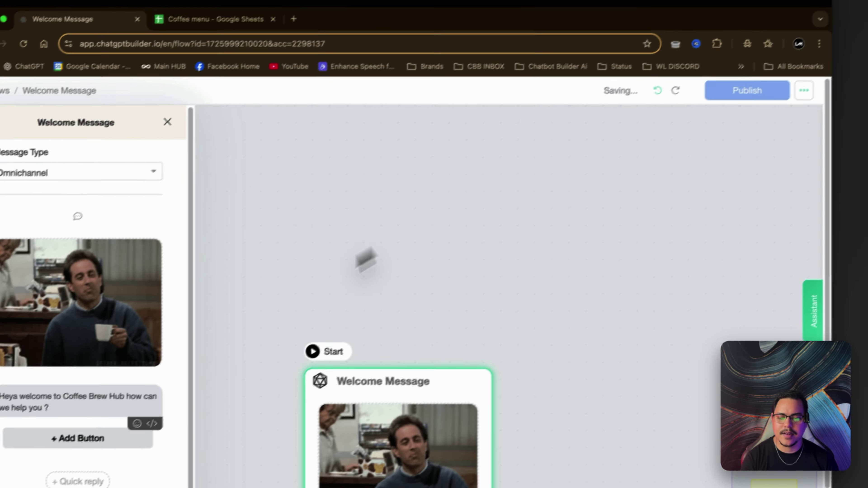
- Publish the Welcome Message flow and open its web chat preview
{"action": "left_click", "coordinate": [669, 241]}
{"action": "left_click_drag", "start_coordinate": [680, 248], "coordinate": [751, 110]}
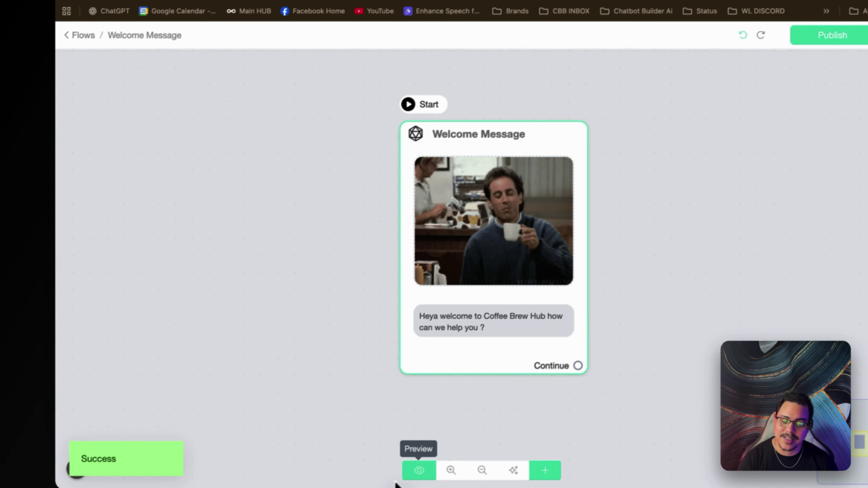
{"action": "left_click", "coordinate": [418, 469]}
{"action": "left_click", "coordinate": [578, 105]}
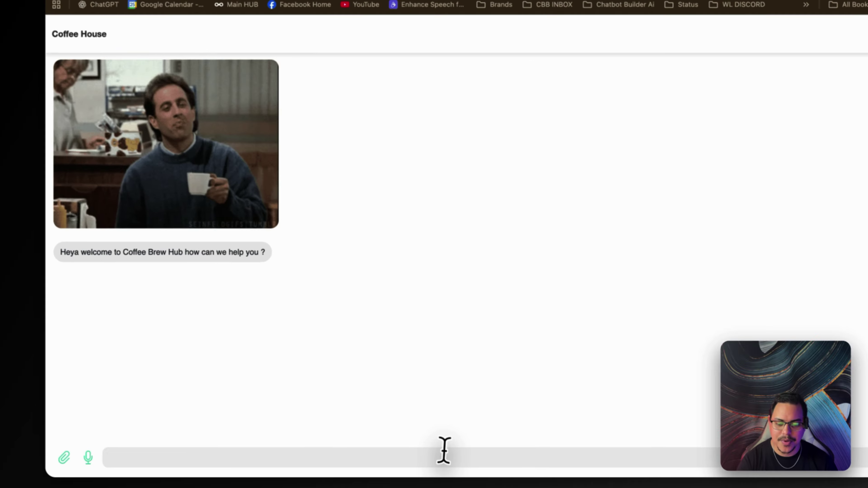
- Ask the chatbot "where are you located ?" in the web chat
{"action": "left_click", "coordinate": [444, 452]}
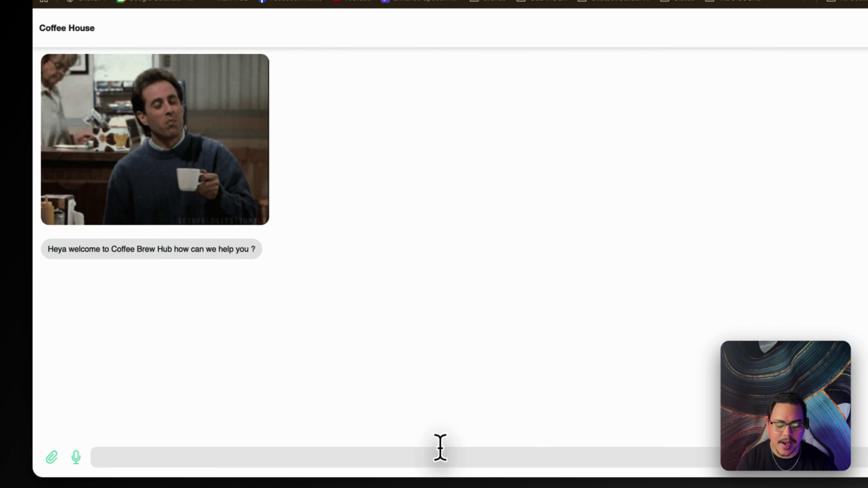
{"action": "type", "text": "where are you located"}
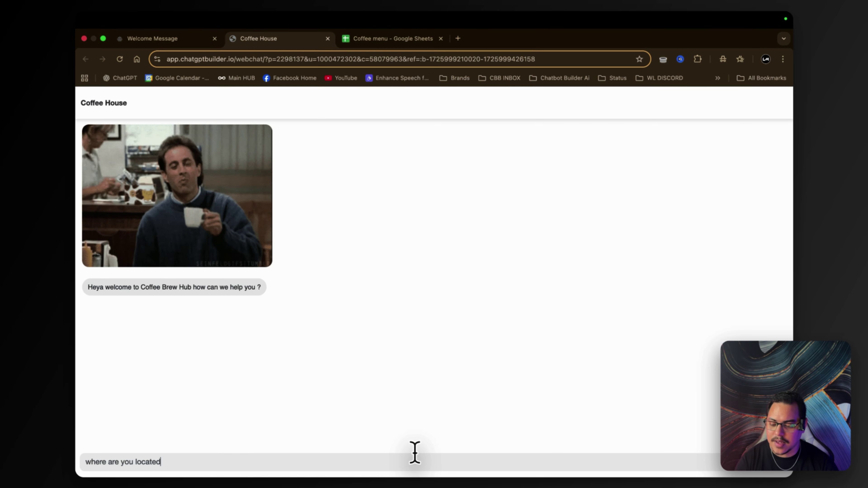
{"action": "key", "text": "Return"}
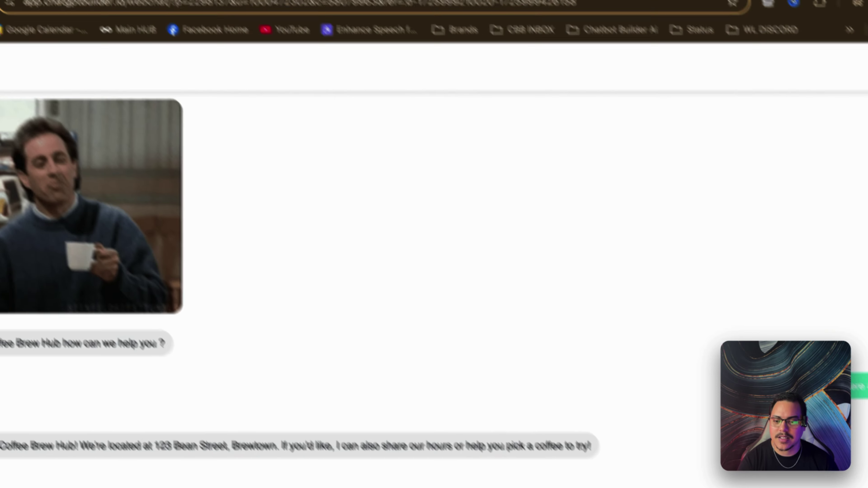
- Check the Latte's name, price and description in the Coffee menu sheet
{"action": "left_click", "coordinate": [403, 39]}
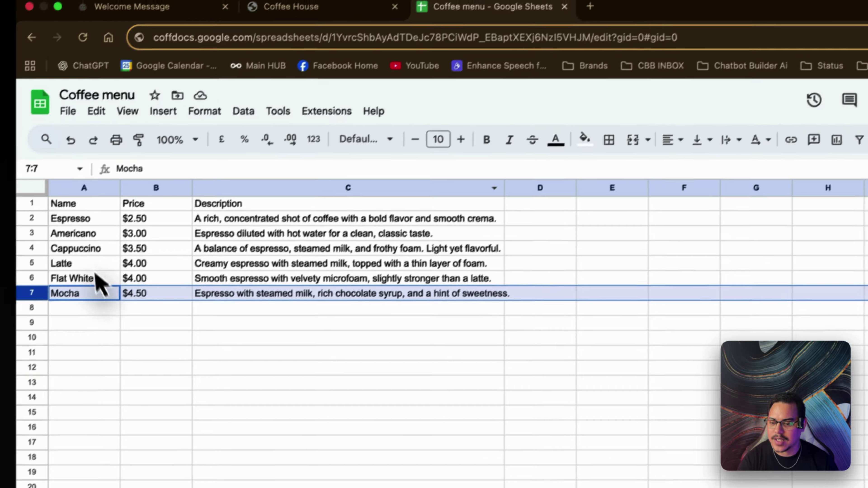
{"action": "left_click", "coordinate": [82, 234]}
{"action": "left_click", "coordinate": [95, 264]}
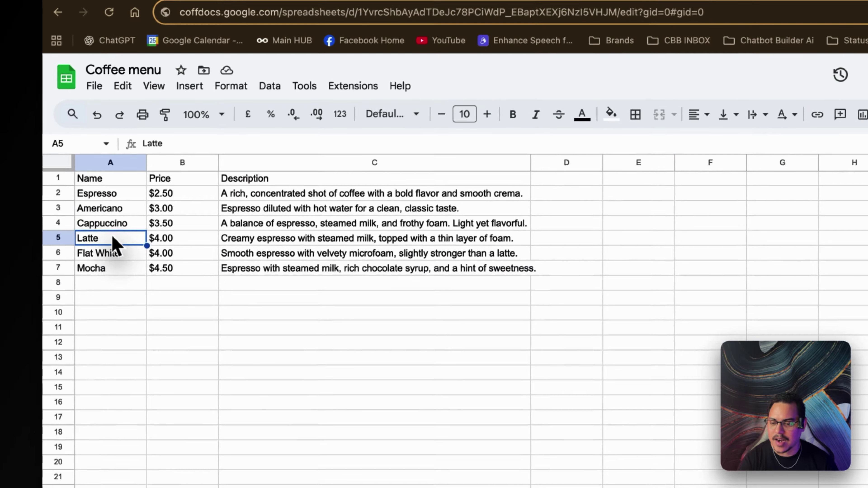
{"action": "left_click", "coordinate": [149, 264]}
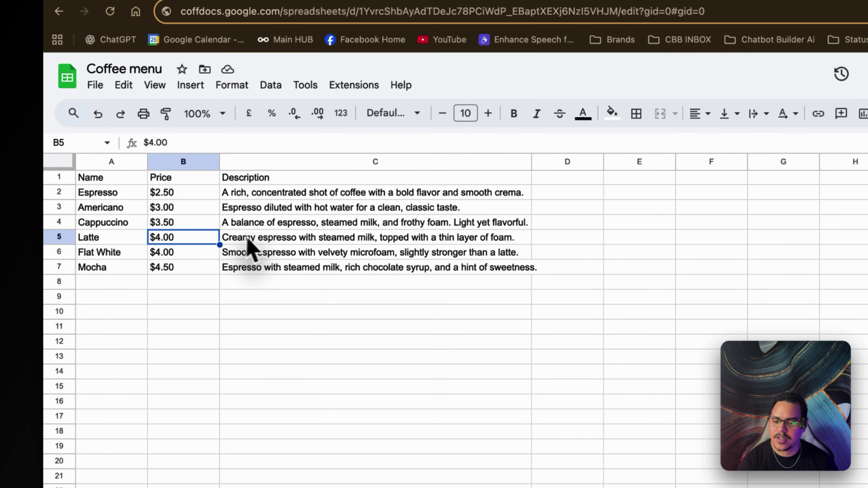
{"action": "left_click", "coordinate": [288, 240]}
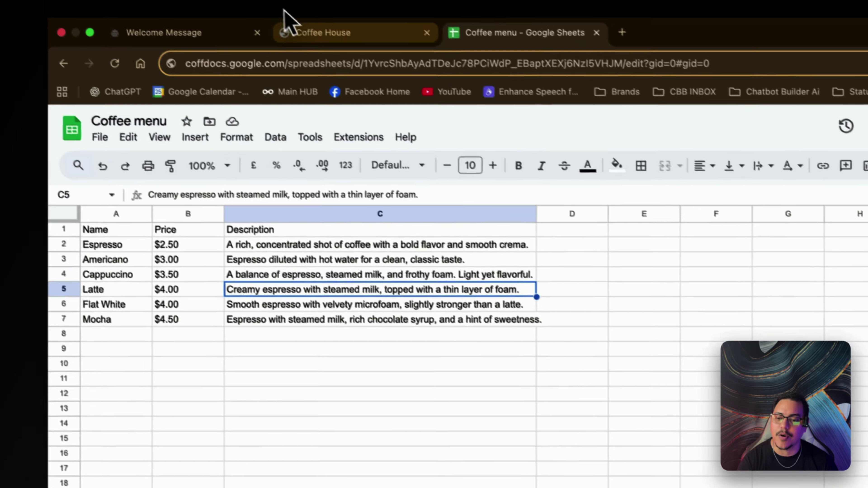
- Ask the chatbot "cool cool, do you have a latte?" and "sure when are you closing ?", and review the replies
{"action": "left_click", "coordinate": [294, 30]}
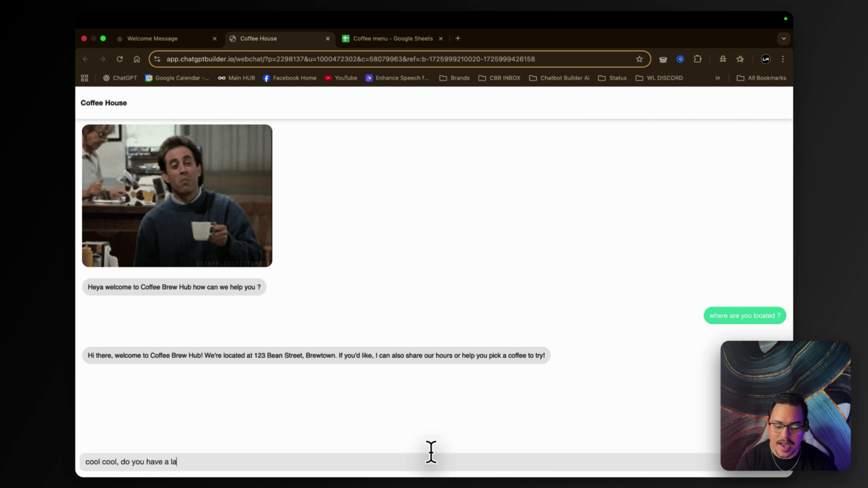
{"action": "key", "text": "Return"}
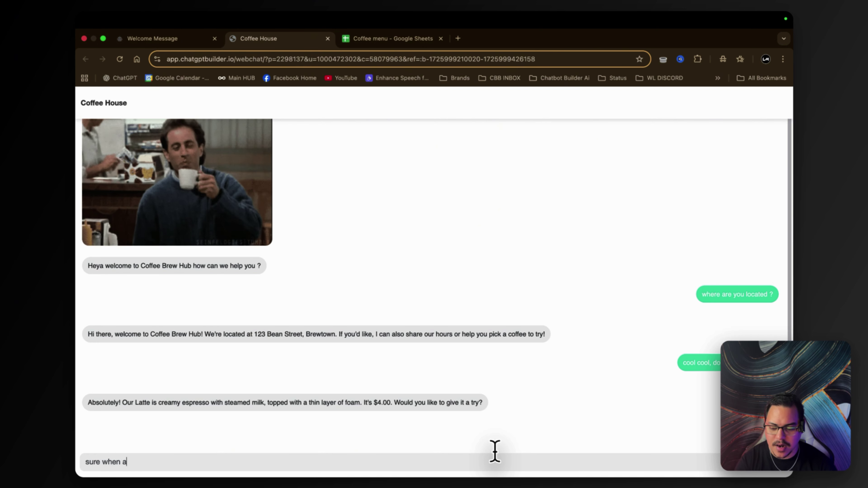
{"action": "key", "text": "Return"}
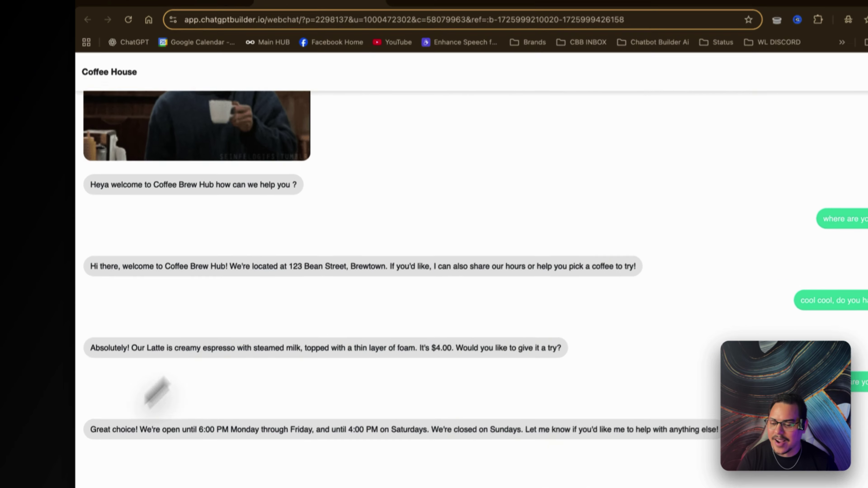
{"action": "left_click_drag", "start_coordinate": [93, 402], "coordinate": [91, 397]}
{"action": "left_click", "coordinate": [263, 397]}
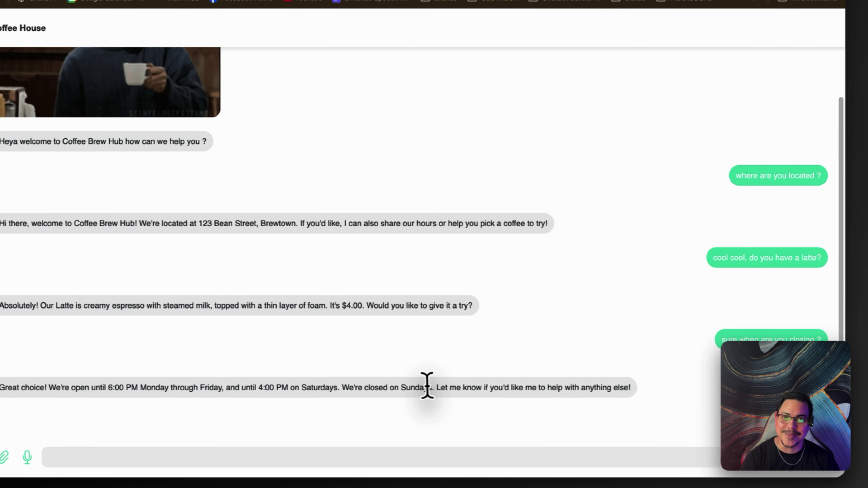
{"action": "left_click", "coordinate": [476, 456]}
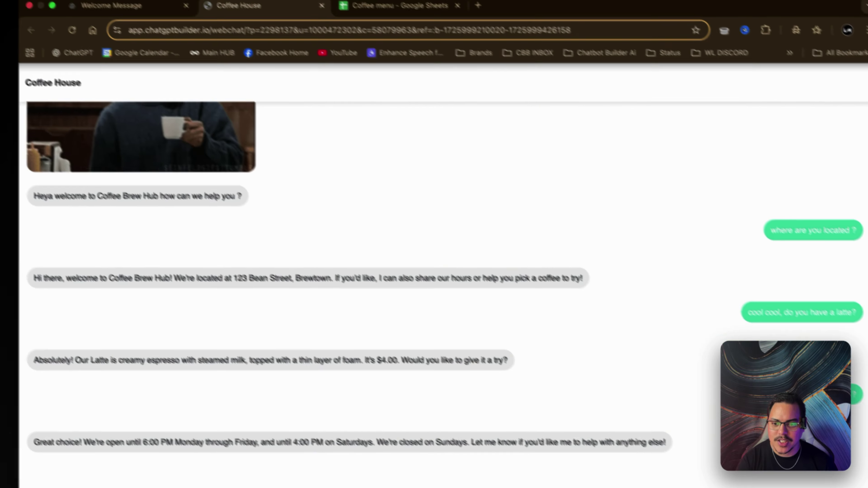
- Copy the name Mocha from the Coffee menu sheet and send "my friend only drinks Mocha" to the chatbot
{"action": "left_click", "coordinate": [396, 6]}
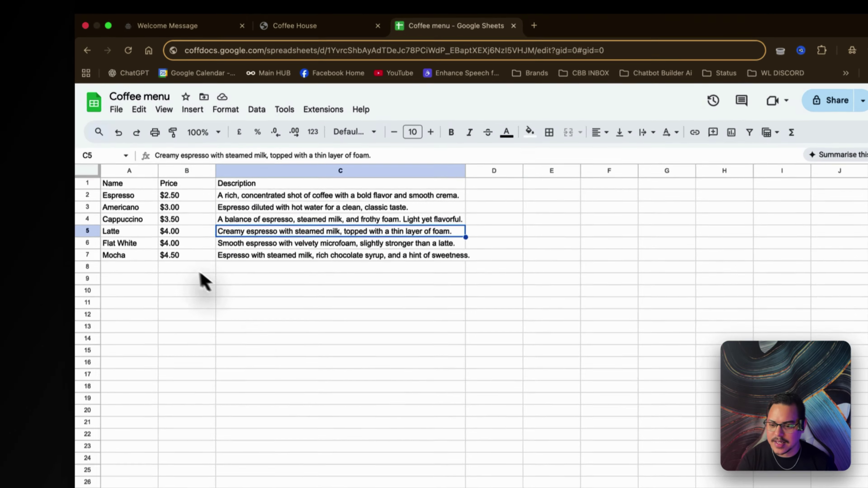
{"action": "left_click", "coordinate": [68, 237]}
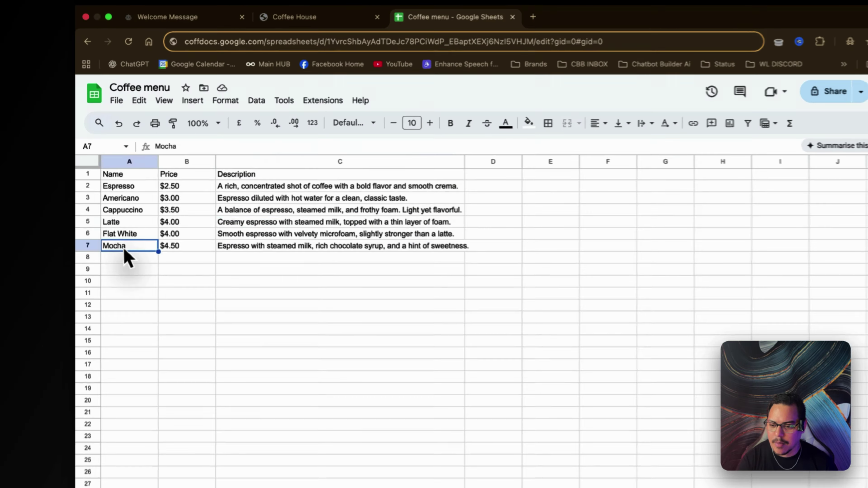
{"action": "left_click", "coordinate": [294, 16]}
{"action": "type", "text": "my "}
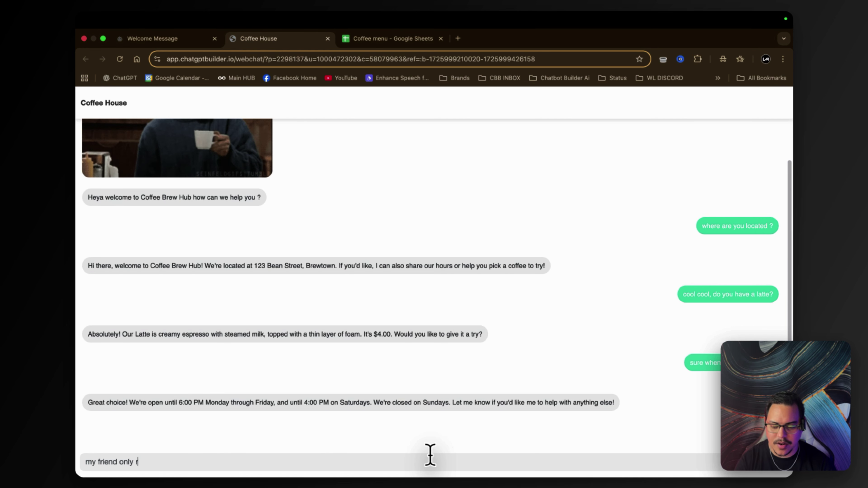
{"action": "type", "text": "friend only drinks"}
{"action": "key", "text": "Return"}
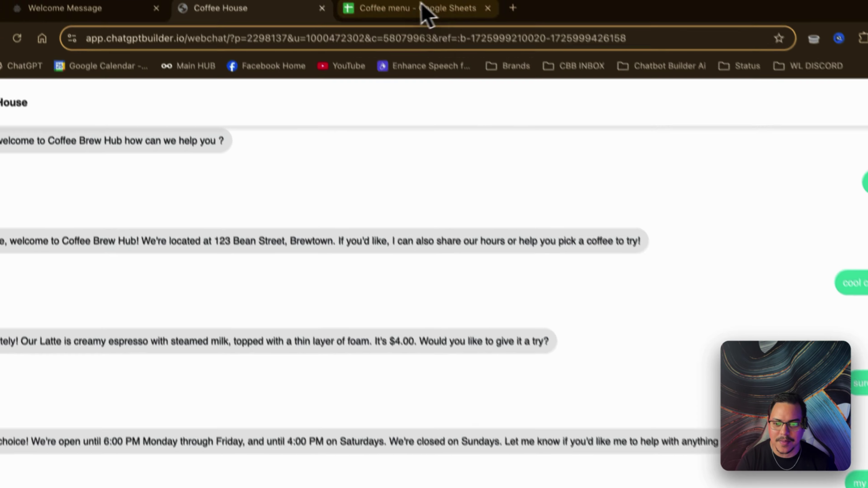
- Check the Mocha row in the Coffee menu sheet and try entering "Sweet bisq" in cell A8
{"action": "left_click", "coordinate": [396, 40]}
{"action": "left_click", "coordinate": [186, 233]}
{"action": "left_click", "coordinate": [269, 234]}
{"action": "left_click", "coordinate": [216, 232]}
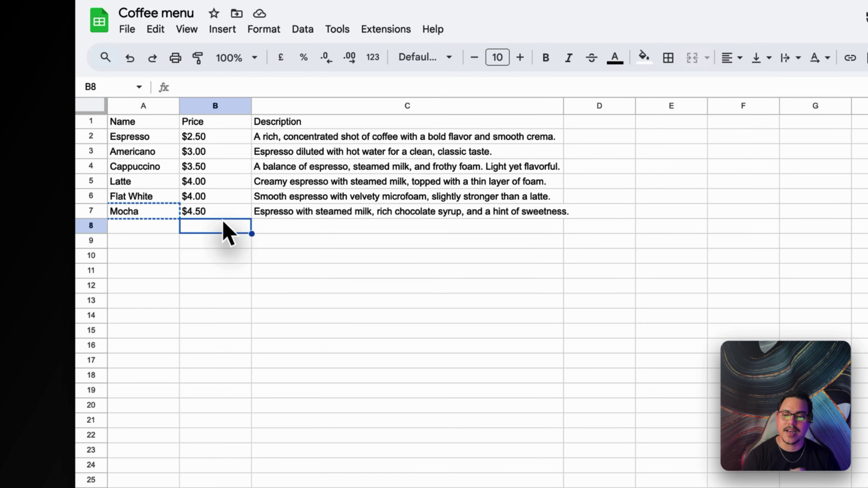
{"action": "left_click", "coordinate": [157, 228]}
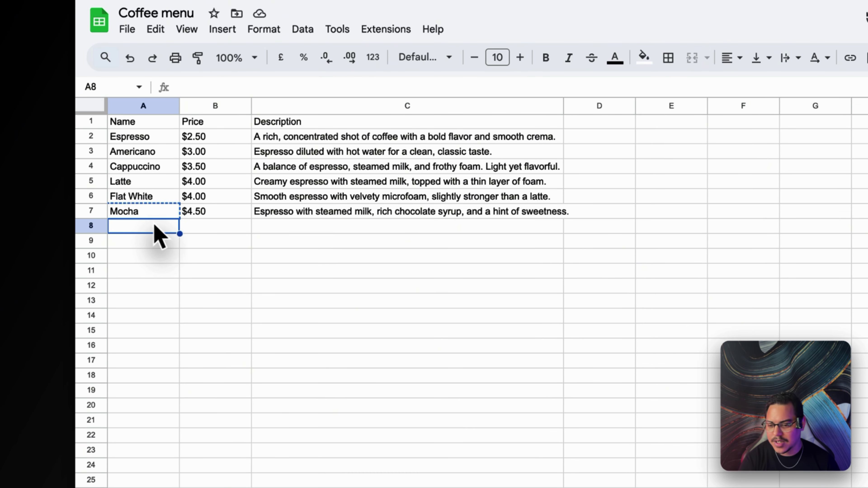
{"action": "type", "text": "Sweet bisq"}
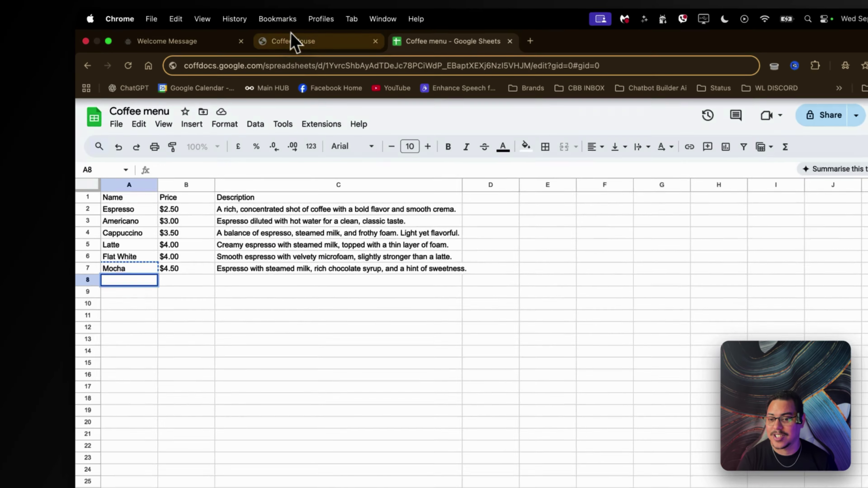
- Ask the chatbot "do you have any sweet biscuits ?" with the spelling of biscuits corrected, and review its reply
{"action": "left_click", "coordinate": [255, 38]}
{"action": "type", "text": "do you have any s"}
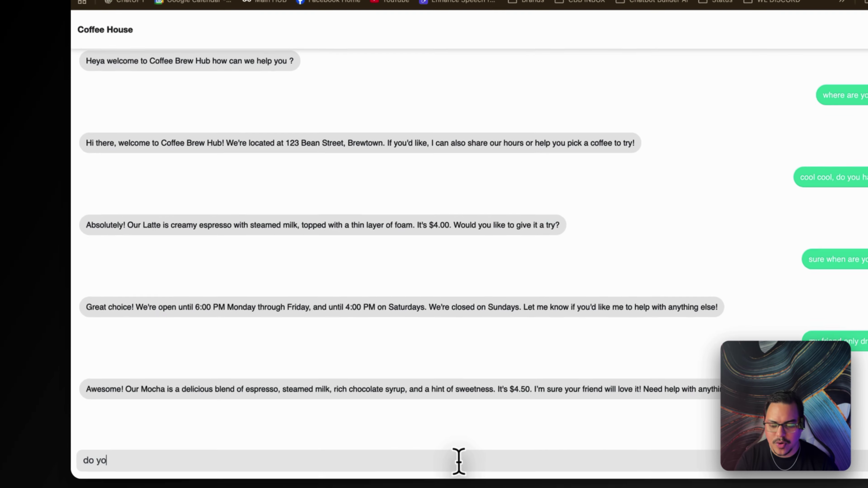
{"action": "type", "text": "weet bisquits ?"}
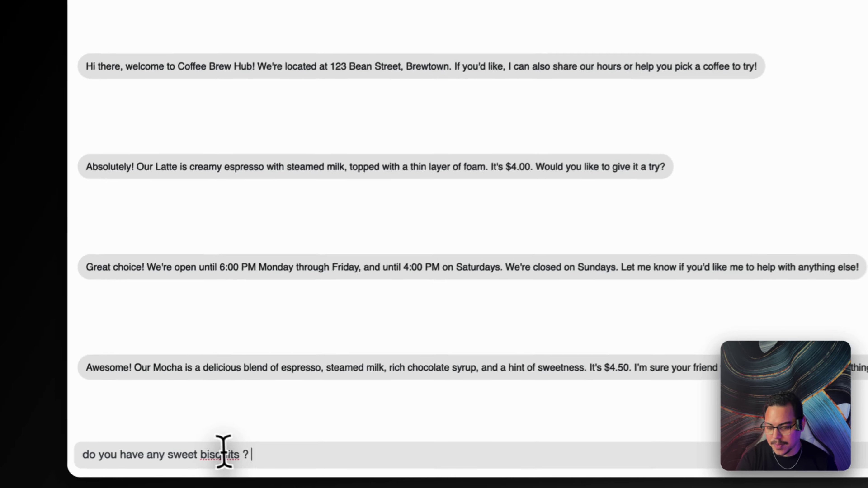
{"action": "right_click", "coordinate": [173, 457]}
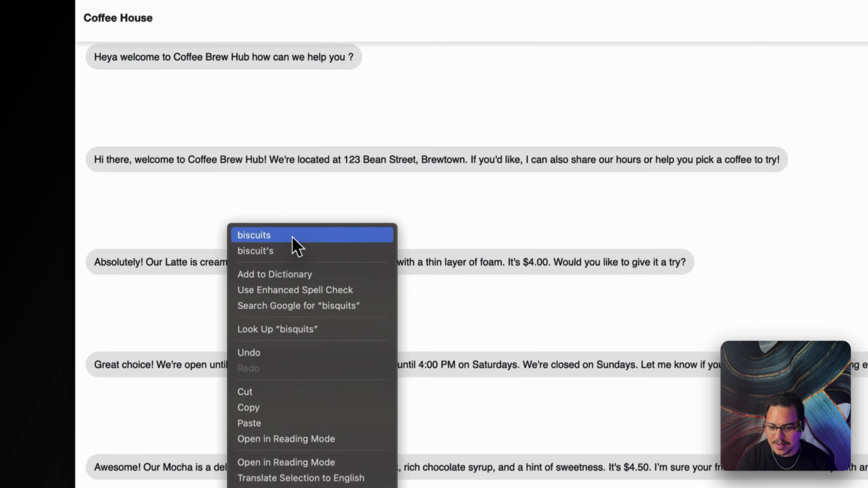
{"action": "left_click", "coordinate": [293, 237]}
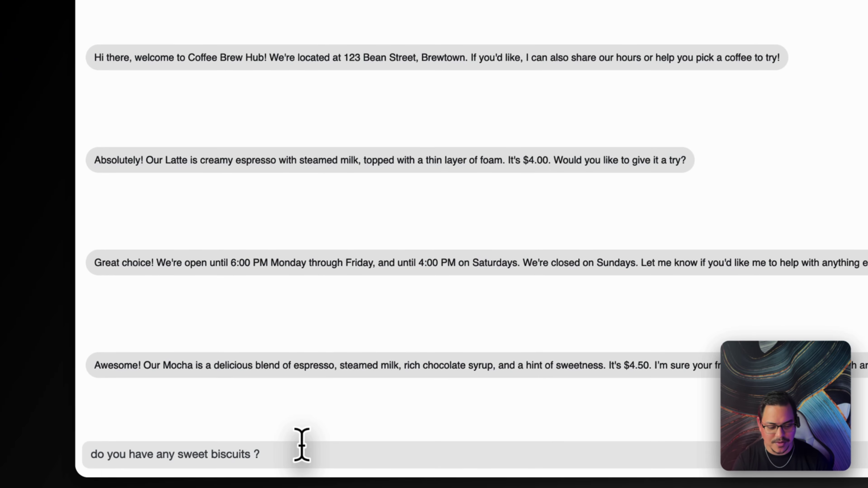
{"action": "key", "text": "Return"}
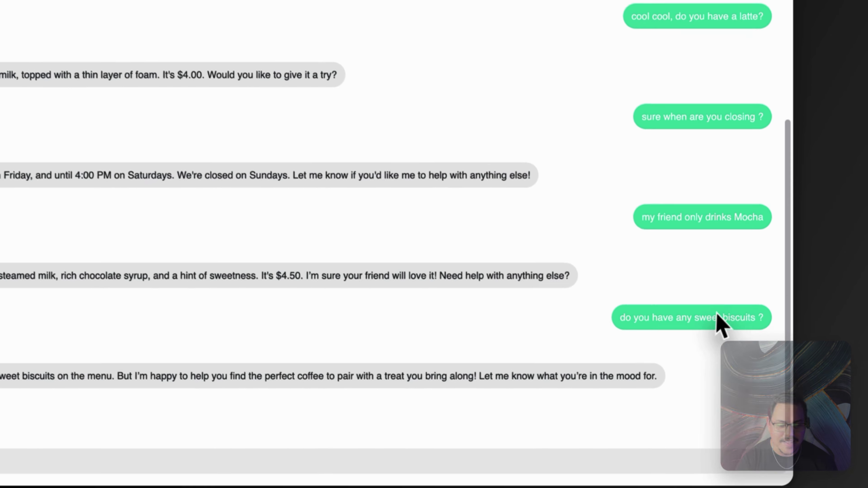
{"action": "left_click_drag", "start_coordinate": [745, 363], "coordinate": [725, 360]}
{"action": "left_click_drag", "start_coordinate": [691, 305], "coordinate": [719, 303]}
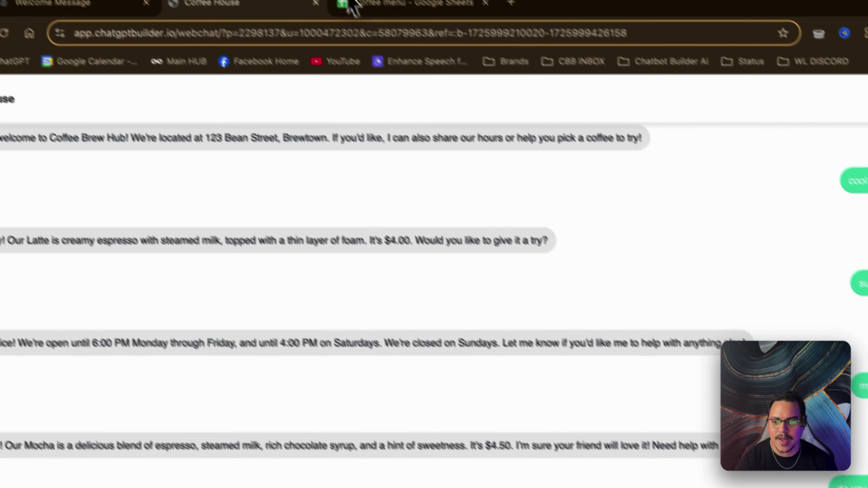
- Add a sweet biscuits row to the Coffee menu sheet with the price $300 and the description "A sweet delight"
{"action": "left_click", "coordinate": [418, 51]}
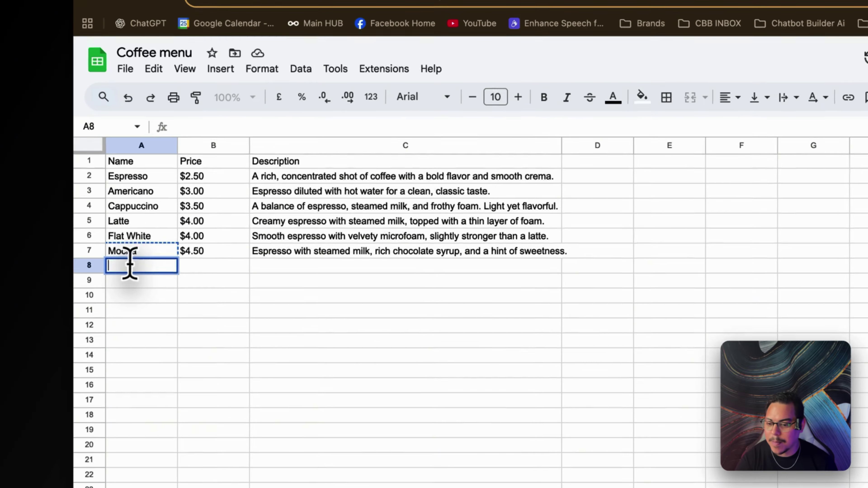
{"action": "type", "text": "sweet biscuits"}
{"action": "left_click", "coordinate": [148, 321]}
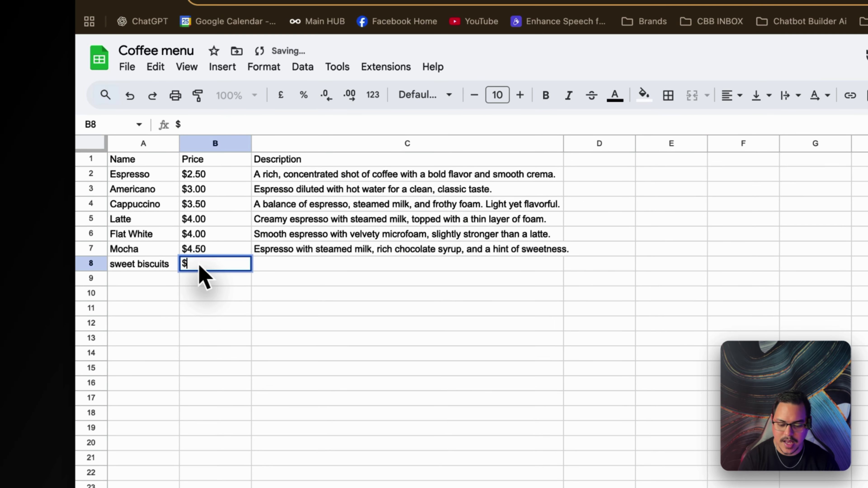
{"action": "key", "text": "Tab"}
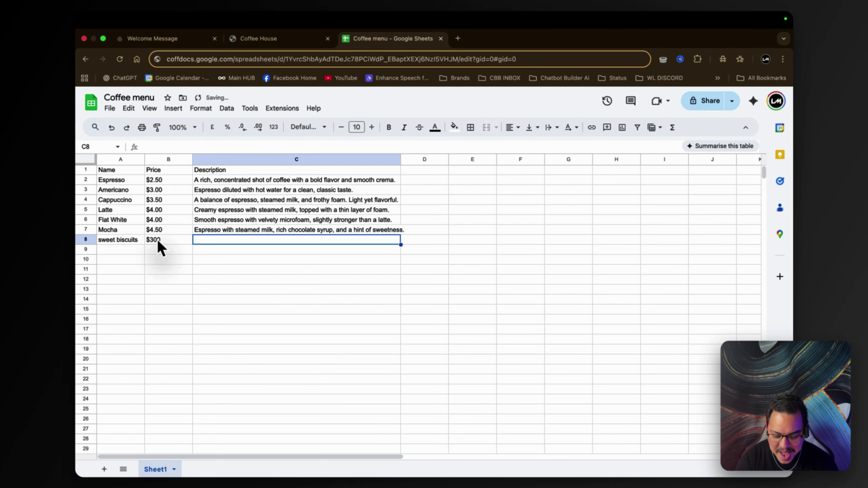
{"action": "type", "text": "A sweet del"}
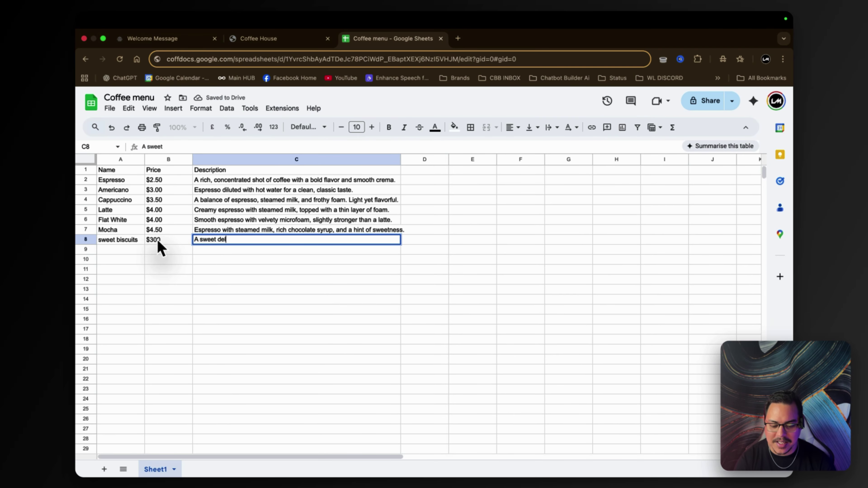
{"action": "type", "text": "ight"}
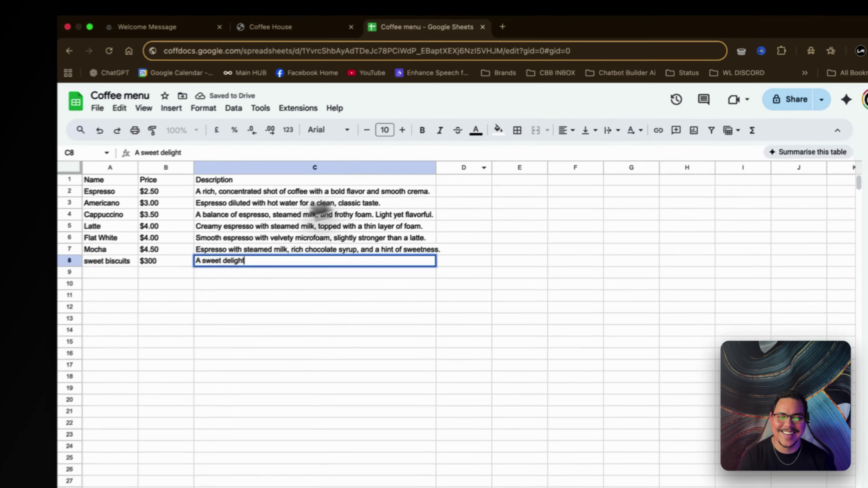
{"action": "left_click", "coordinate": [425, 219]}
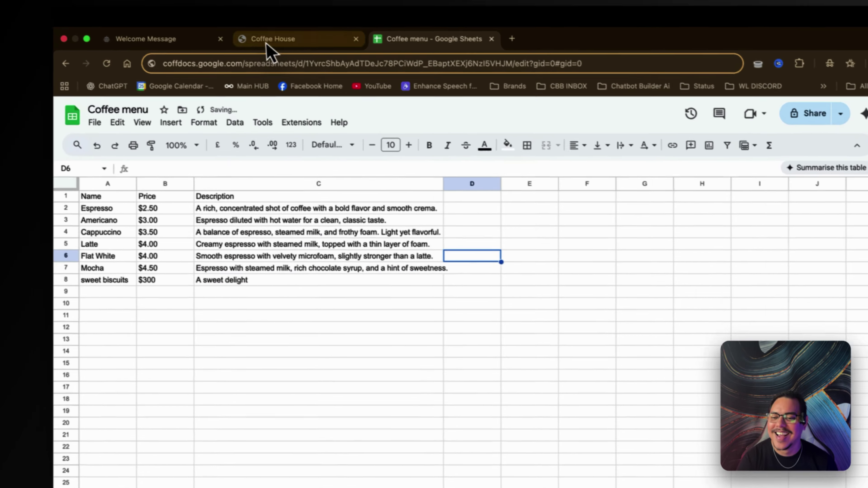
- Ask the Coffee House chatbot "are you sure ?" and review its reply about the sweet biscuits
{"action": "left_click", "coordinate": [268, 38]}
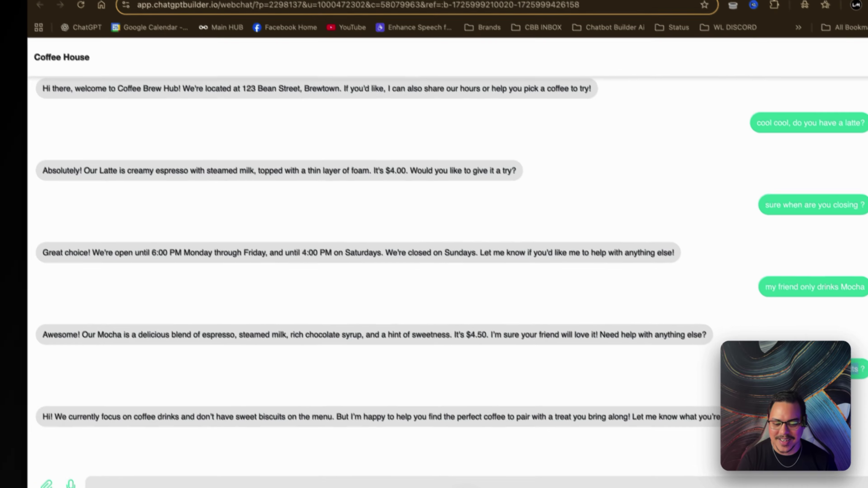
{"action": "type", "text": "are you sure ?"}
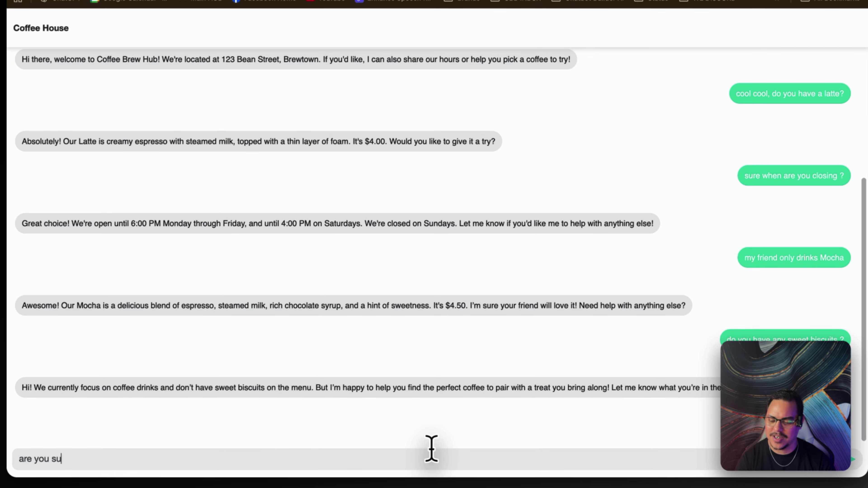
{"action": "key", "text": "Return"}
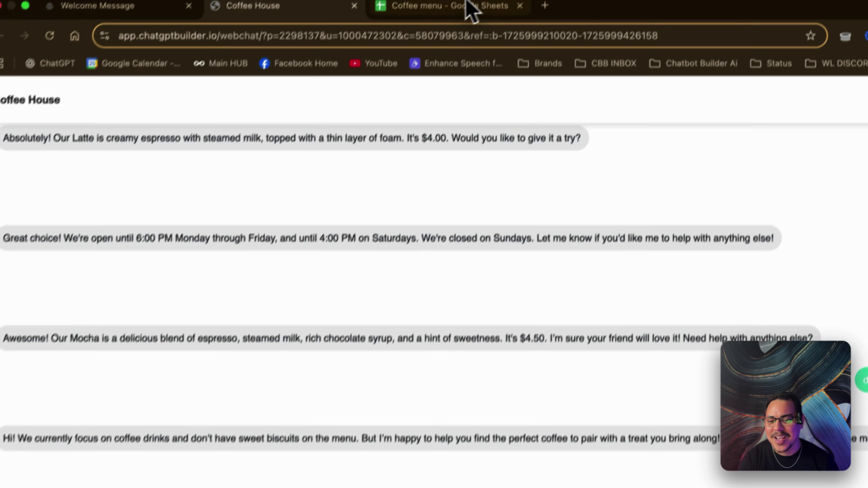
- Set the Latte price in cell B5 of the Coffee menu sheet to $12
{"action": "left_click", "coordinate": [403, 38]}
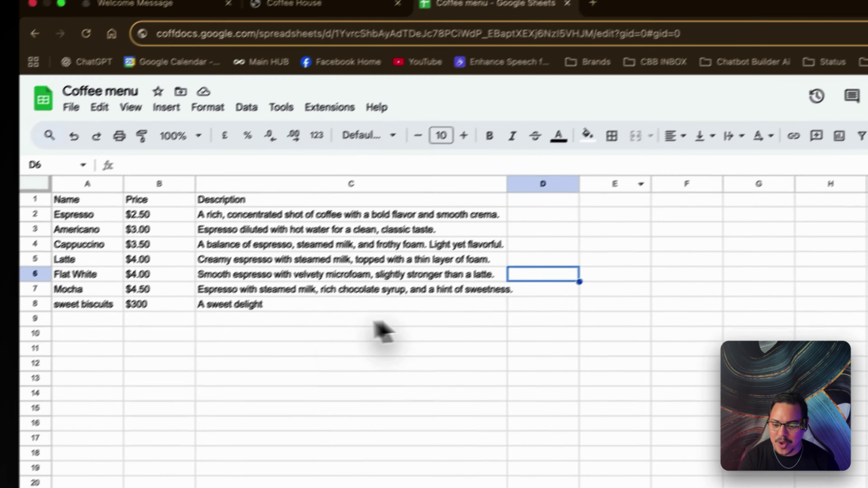
{"action": "left_click", "coordinate": [254, 358]}
{"action": "left_click_drag", "start_coordinate": [263, 284], "coordinate": [263, 299]}
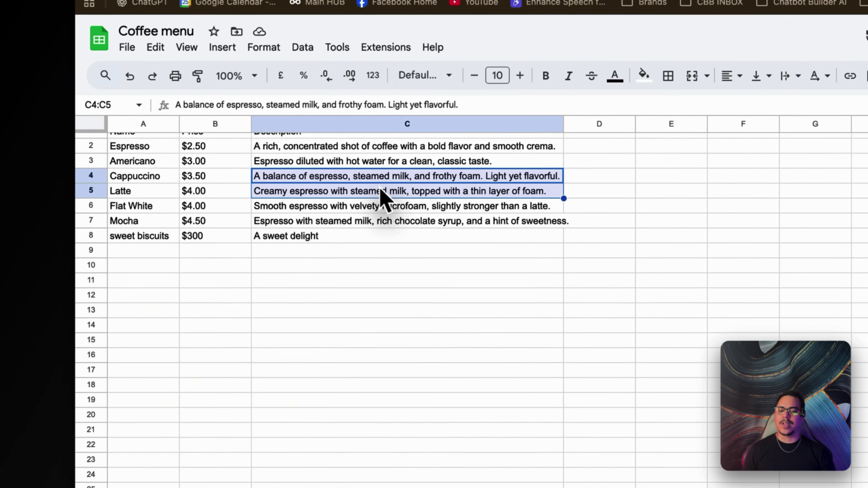
{"action": "left_click", "coordinate": [403, 252]}
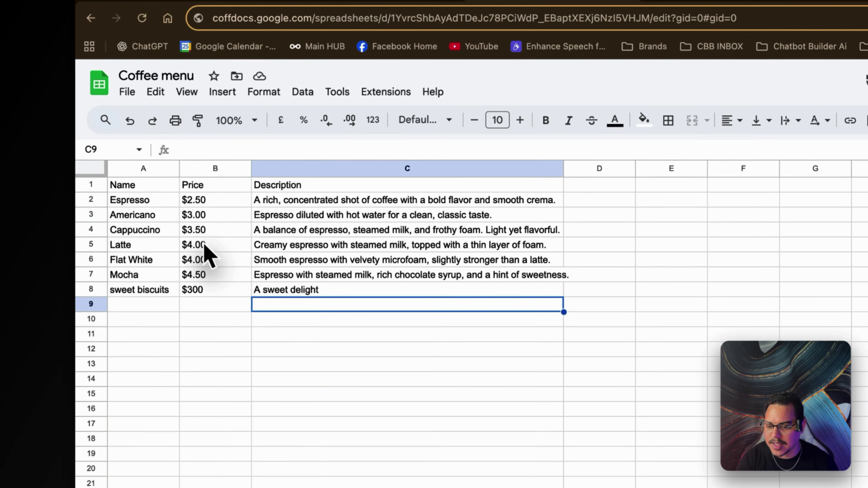
{"action": "double_click", "coordinate": [204, 244]}
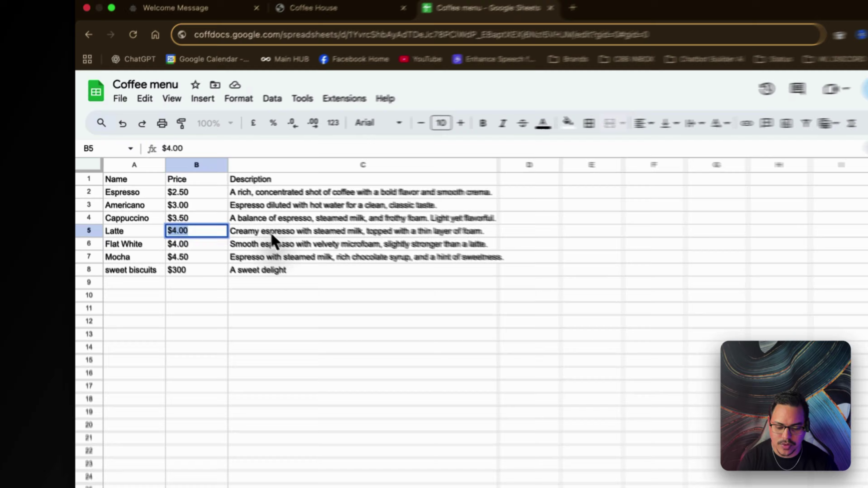
{"action": "type", "text": "$12"}
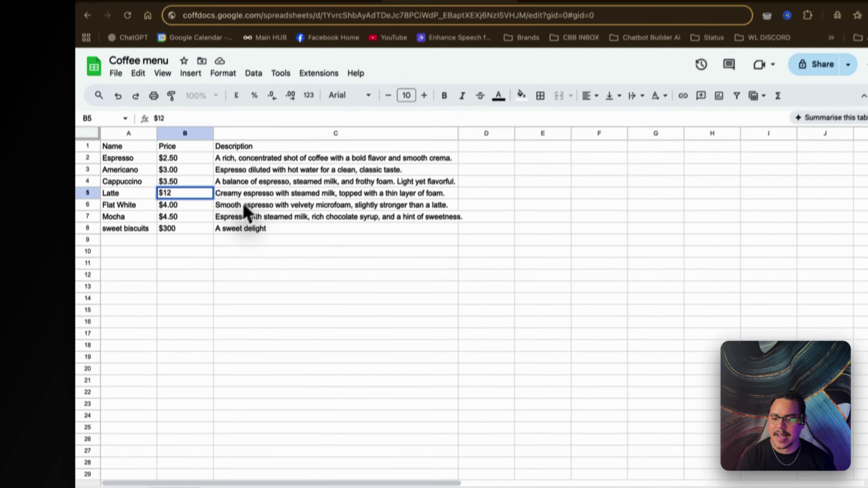
{"action": "left_click", "coordinate": [339, 287]}
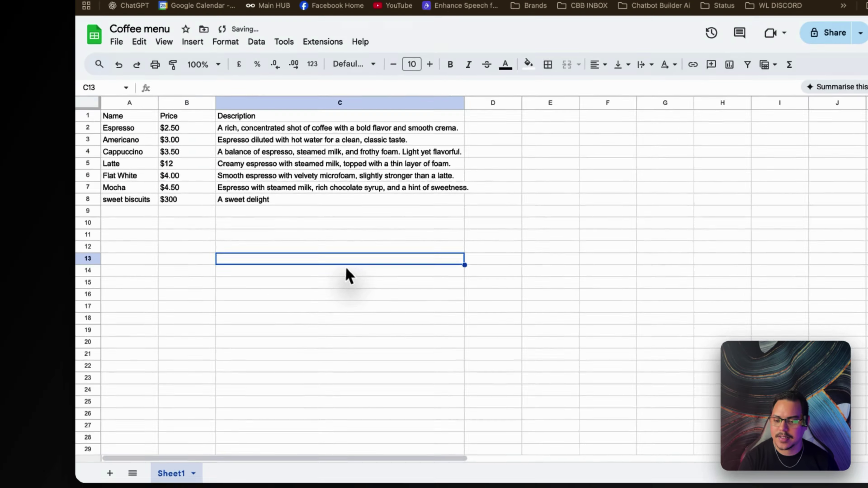
- Ask the chatbot about the latte with a message starting "oh cool thats fine what about", and compare its reply with the Coffee menu sheet
{"action": "left_click", "coordinate": [304, 6]}
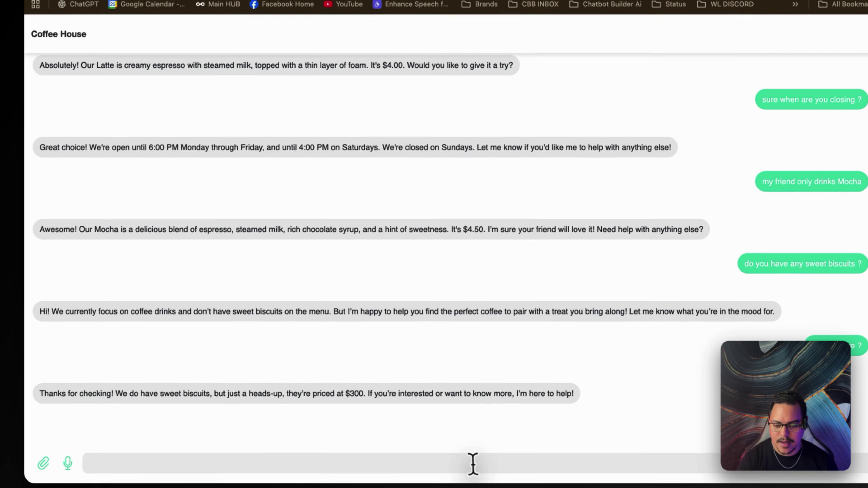
{"action": "left_click", "coordinate": [473, 463]}
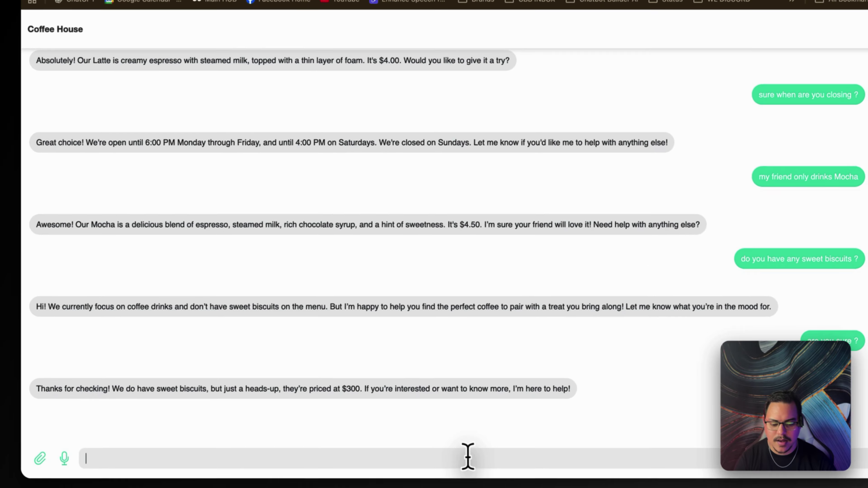
{"action": "type", "text": "oh cool thats fin"}
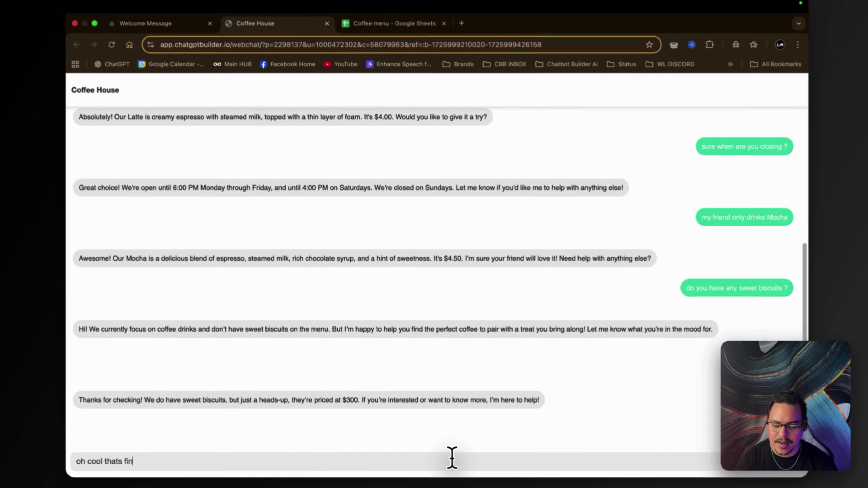
{"action": "type", "text": "e what about lat"}
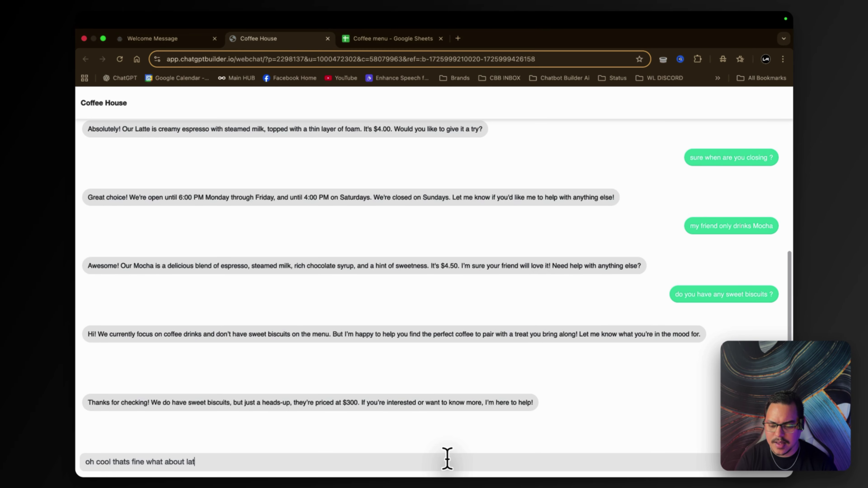
{"action": "type", "text": "t"}
{"action": "key", "text": "Return"}
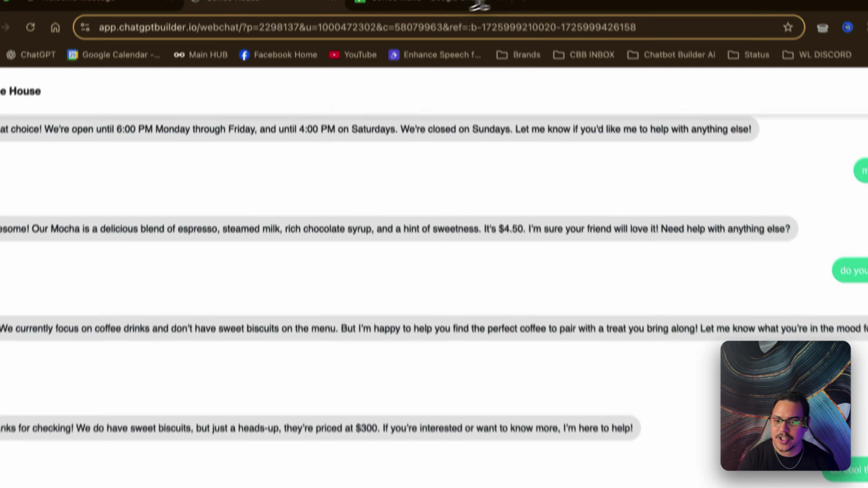
{"action": "left_click", "coordinate": [423, 40]}
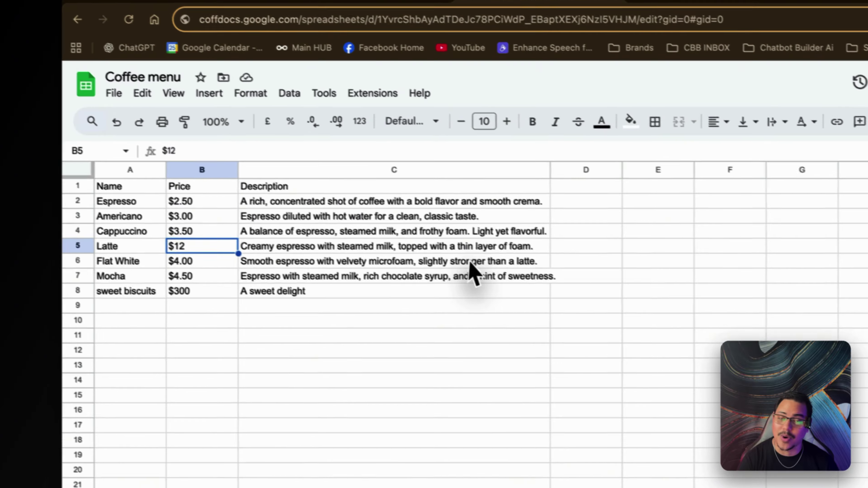